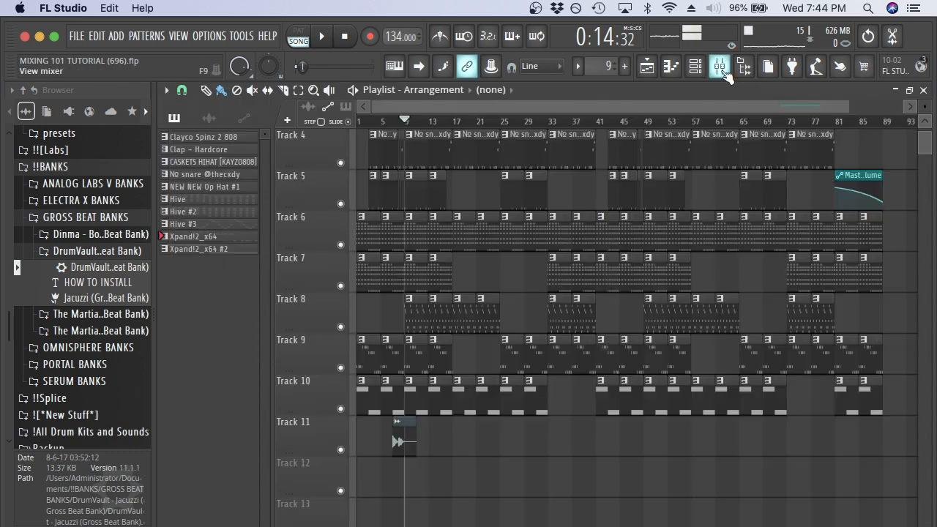
pyautogui.click(721, 70)
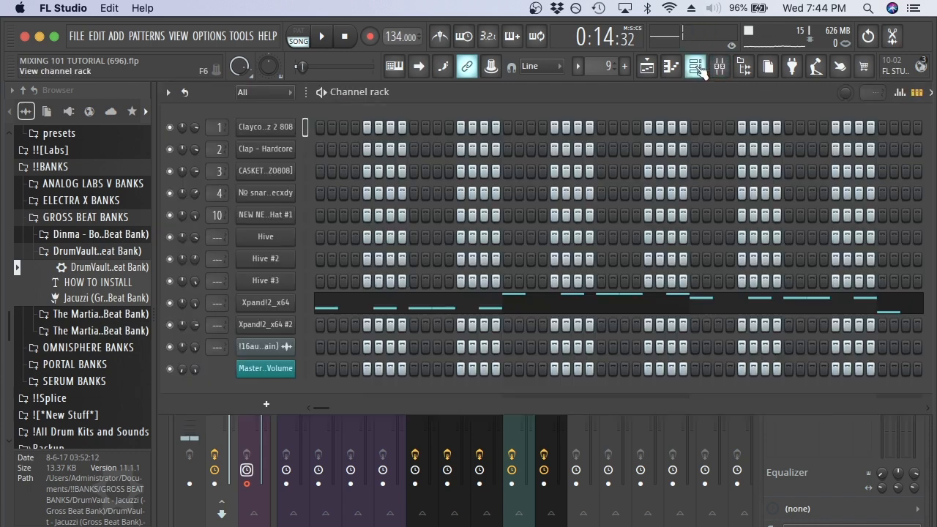
pyautogui.click(647, 67)
pyautogui.click(670, 66)
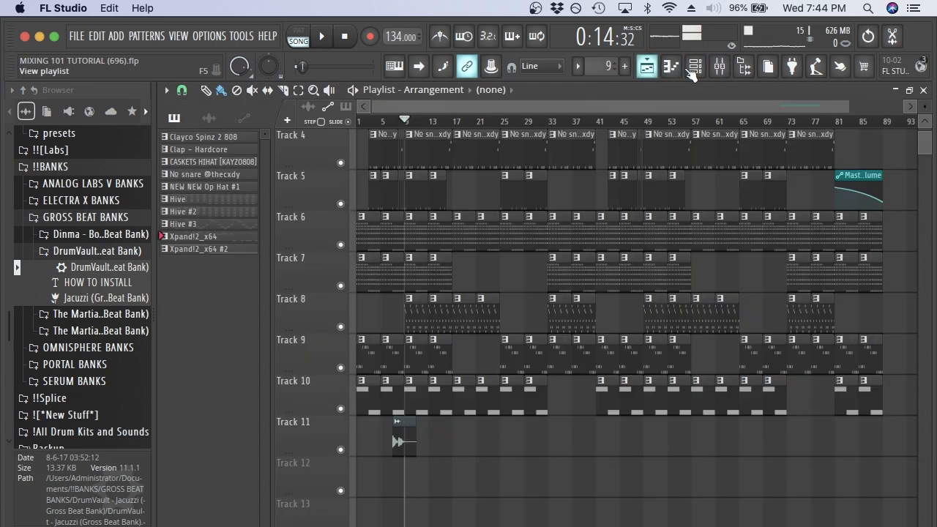
pyautogui.click(647, 67)
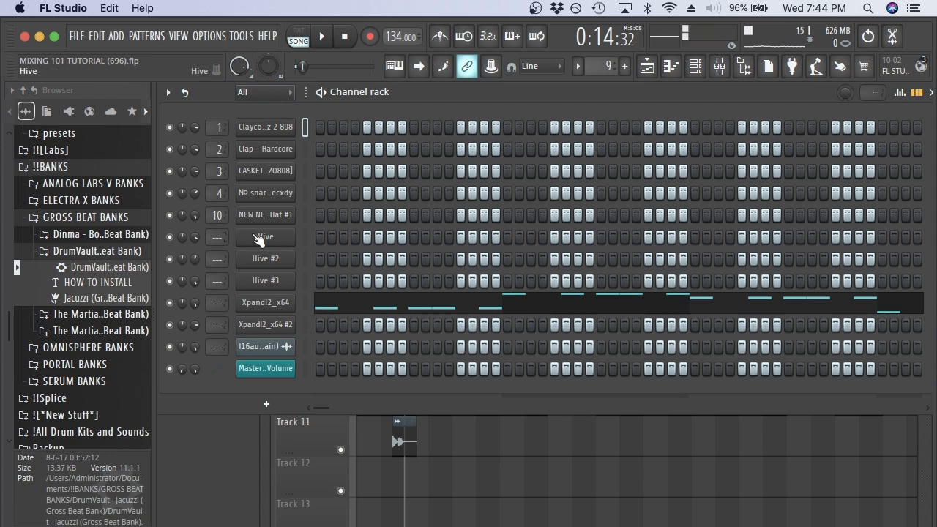
# - Select the channels Hive through Xpand!2_x64 #2 and route them to mixer tracks 5 to 9
pyautogui.click(304, 235)
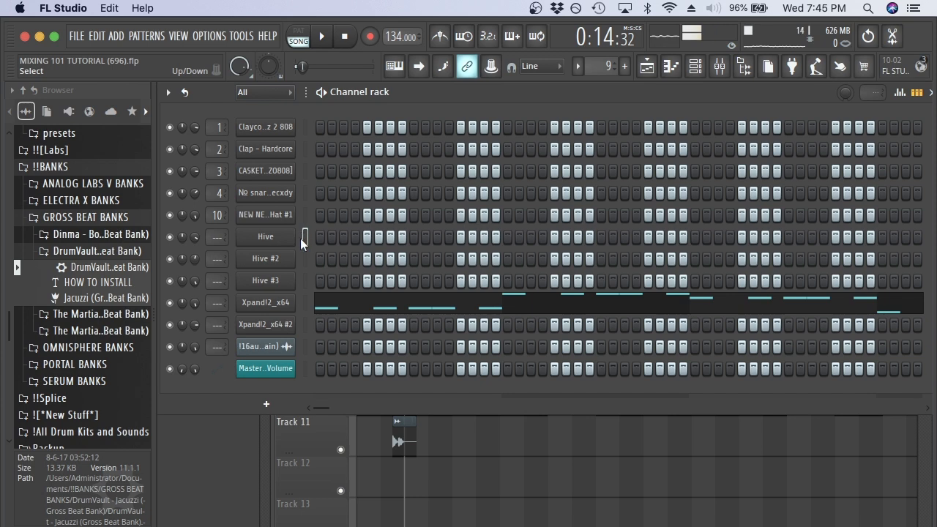
pyautogui.moveTo(306, 249); pyautogui.dragTo(311, 325)
pyautogui.click(719, 66)
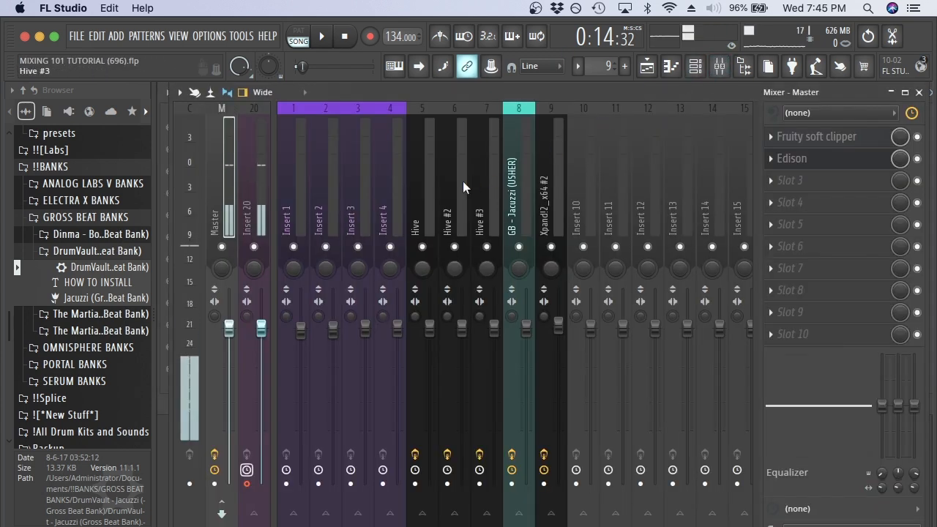
pyautogui.click(422, 190)
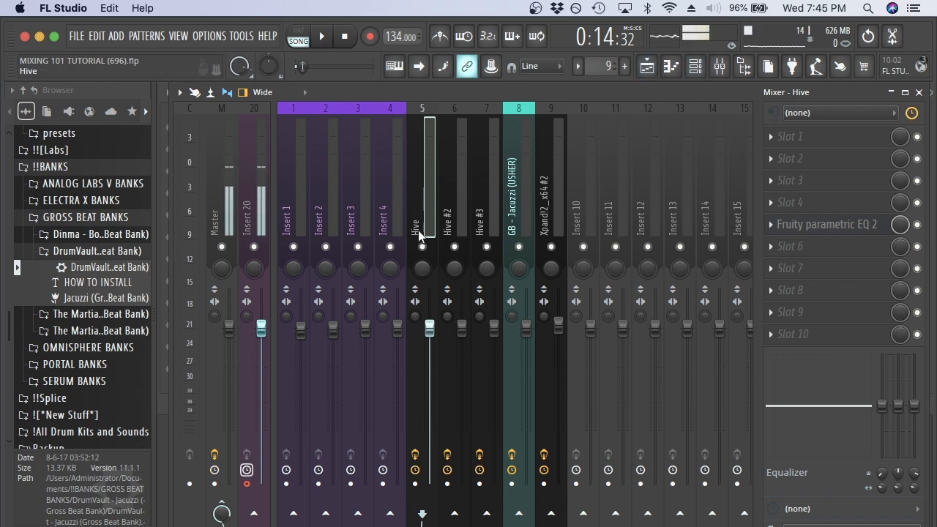
pyautogui.click(695, 66)
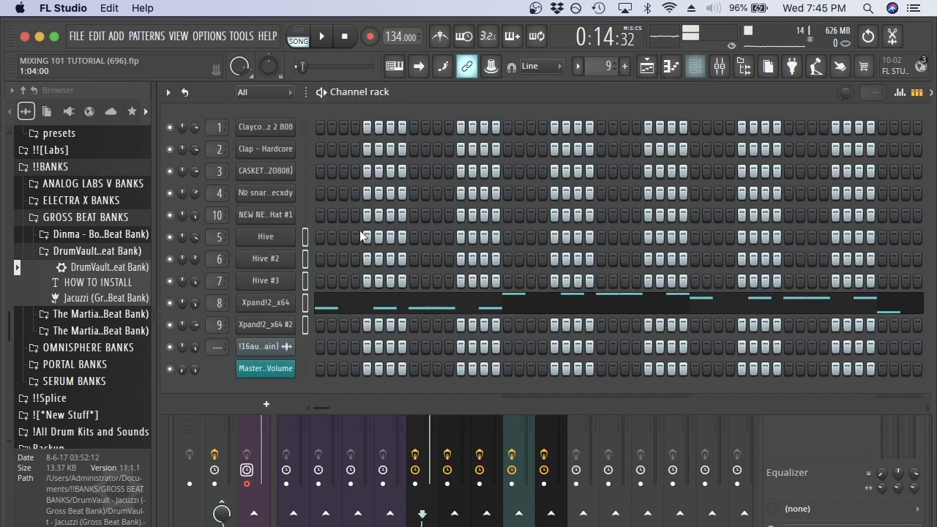
pyautogui.click(720, 67)
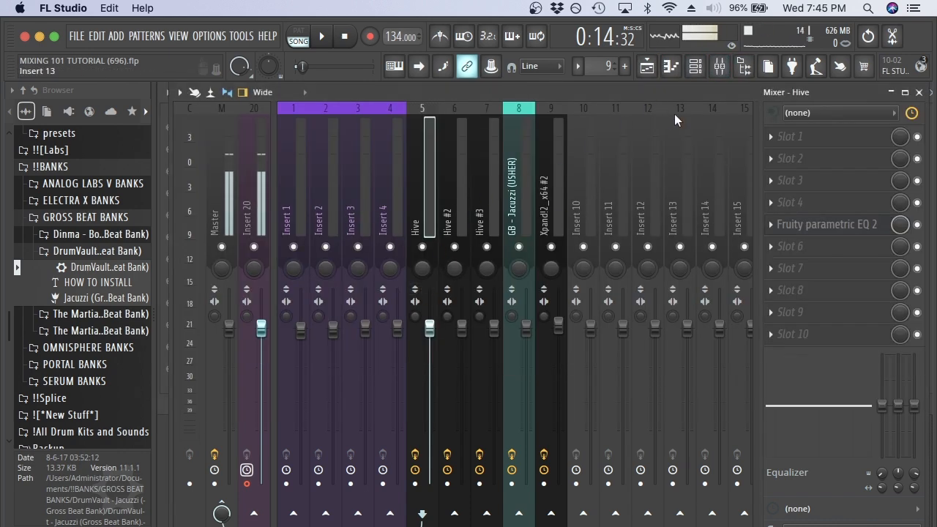
# - Set the playlist's snap to Bar
pyautogui.click(721, 66)
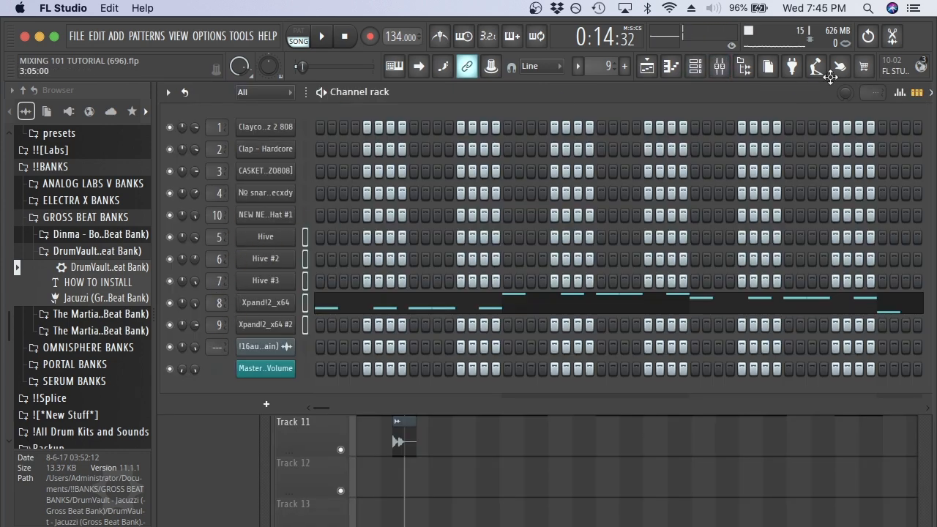
pyautogui.click(719, 66)
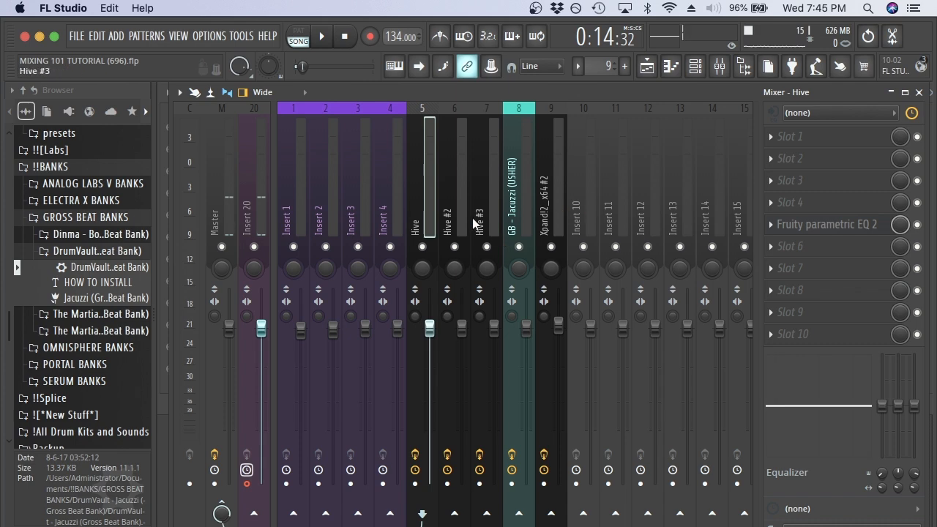
pyautogui.click(635, 68)
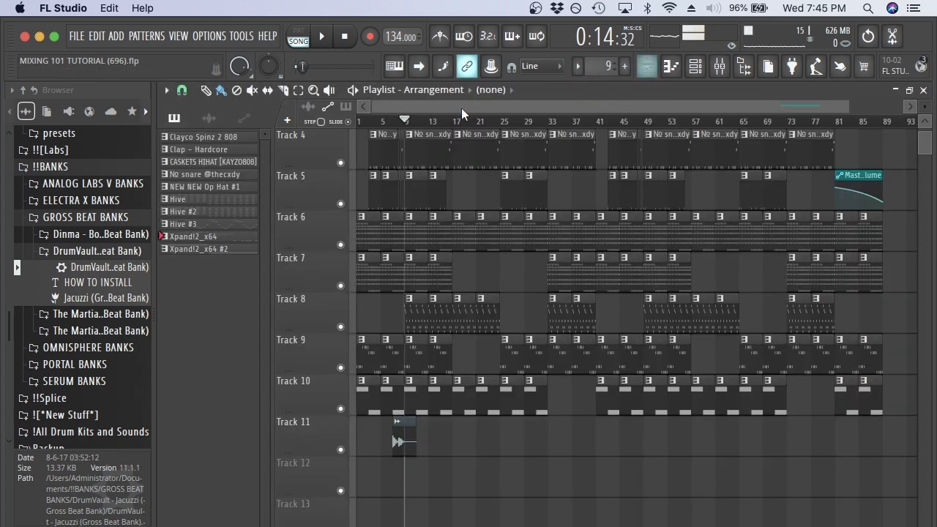
pyautogui.click(181, 89)
pyautogui.click(193, 311)
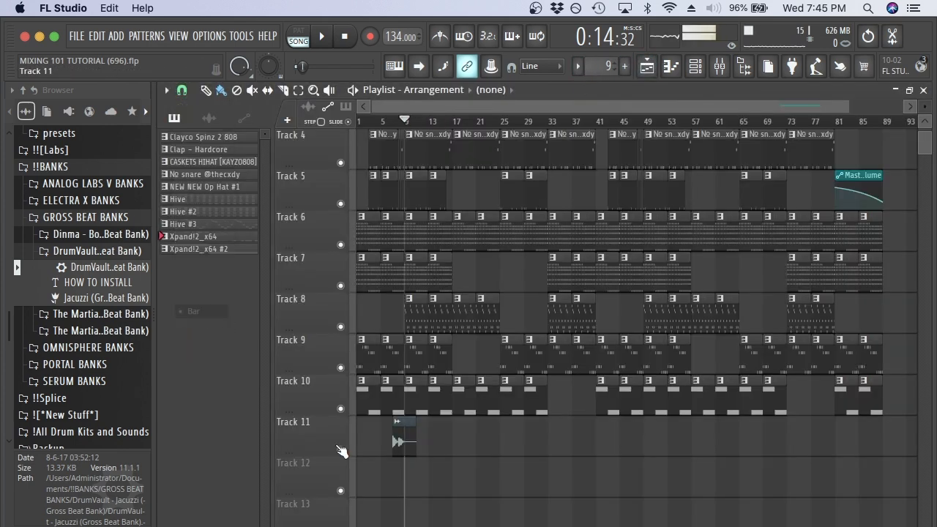
# - Select the playlist range from bar 9 to bar 13 for looped playback and mute Track 11
pyautogui.scroll(3, 370, 448)
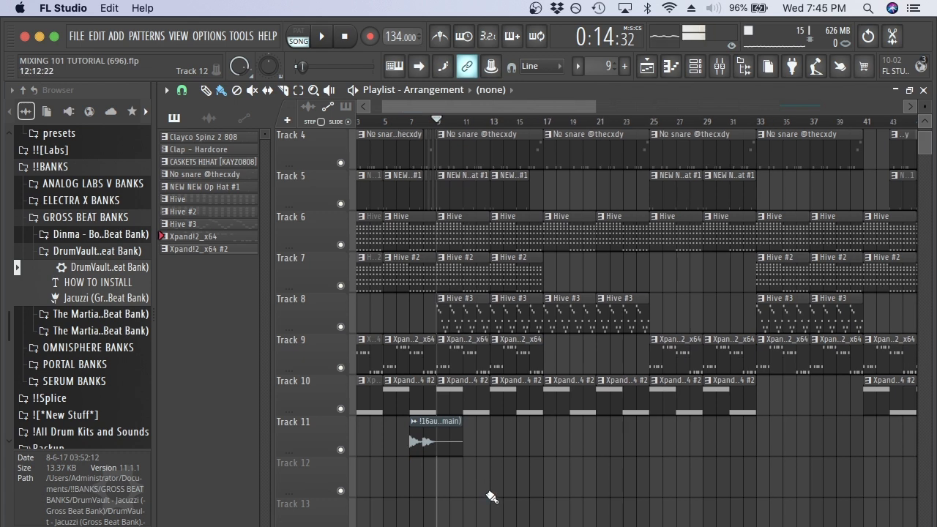
pyautogui.moveTo(438, 122); pyautogui.dragTo(490, 123)
pyautogui.scroll(3, 497, 135)
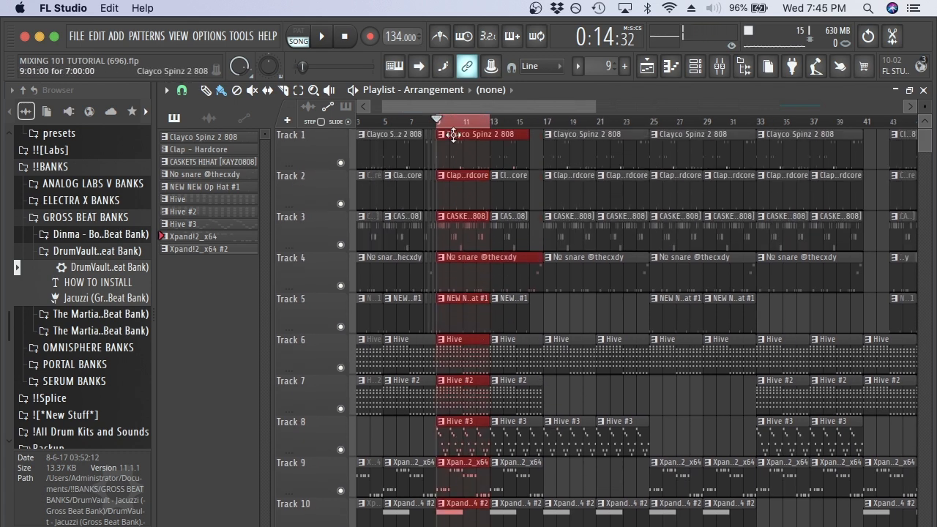
pyautogui.scroll(-2, 496, 303)
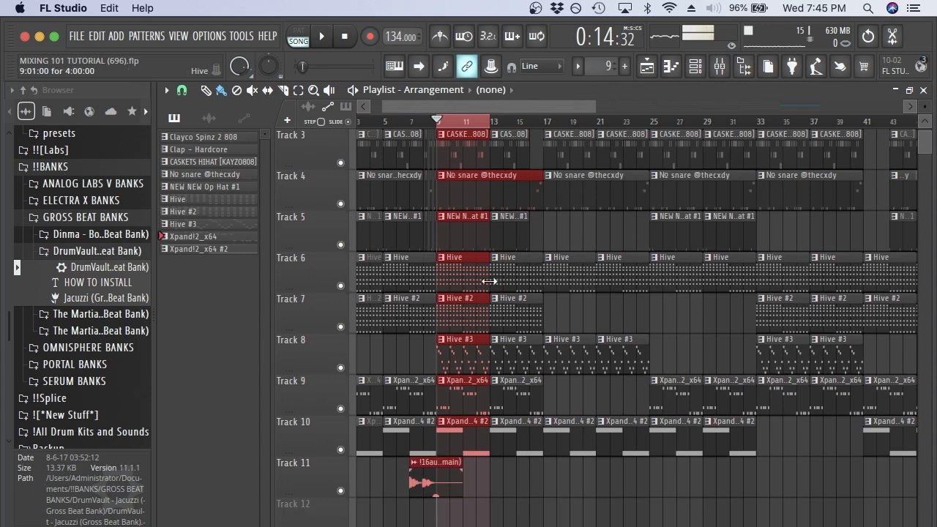
pyautogui.click(341, 491)
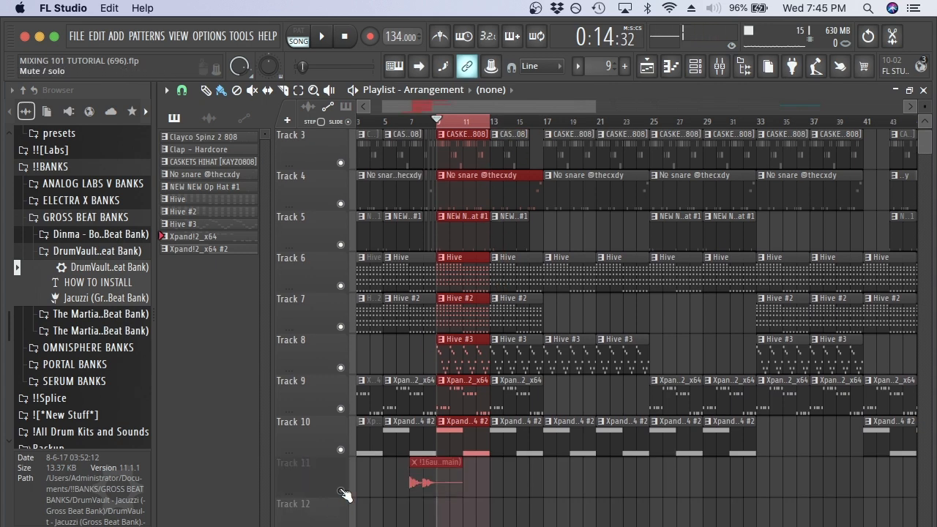
# - Solo the Hive mixer track and, during playback, set its stereo separation to 33% separated and its volume to about 72%
pyautogui.click(722, 69)
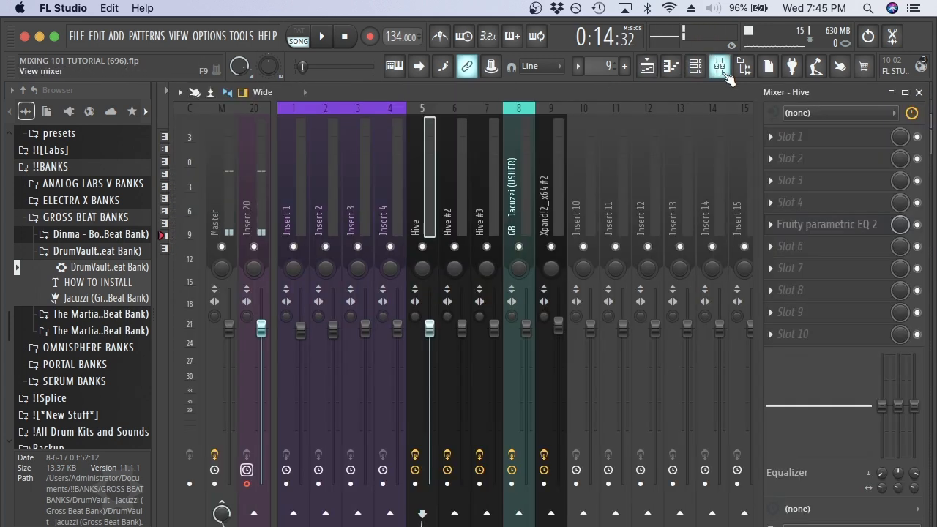
pyautogui.rightClick(422, 247)
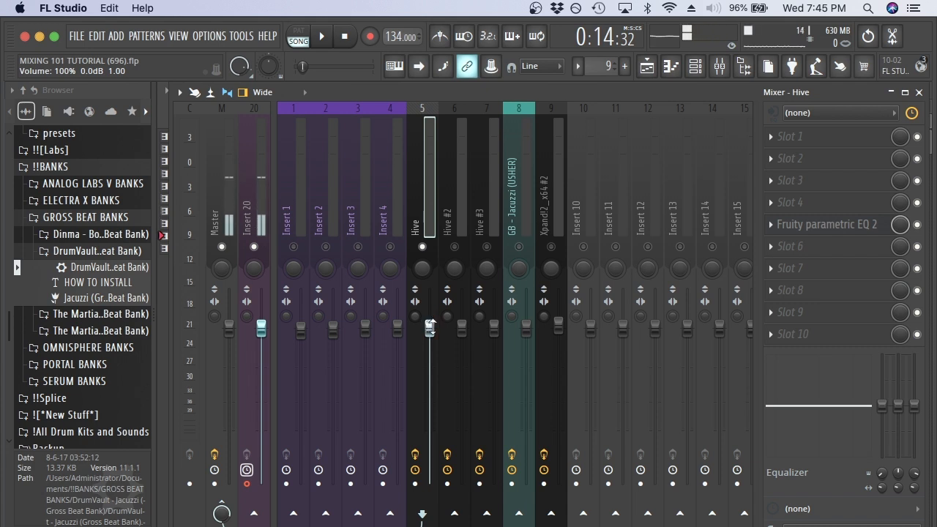
pyautogui.press('space')
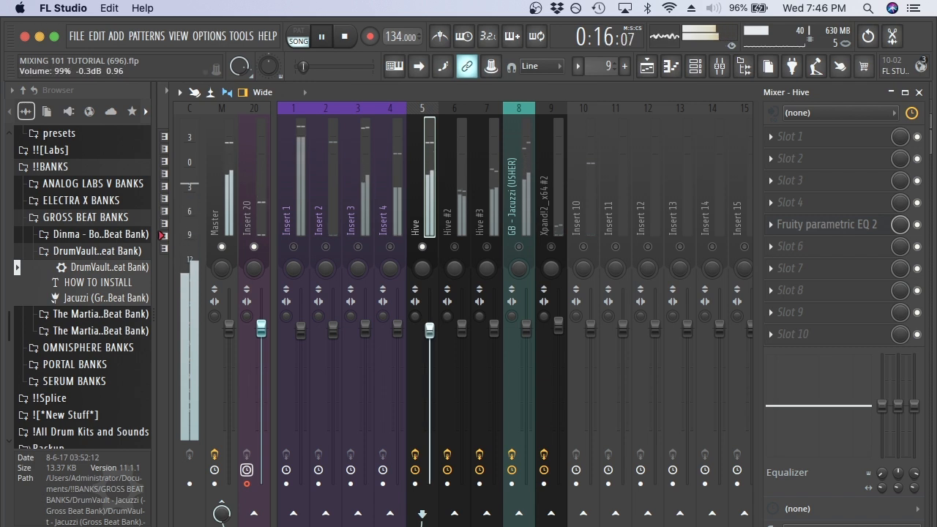
pyautogui.moveTo(430, 328); pyautogui.dragTo(429, 363)
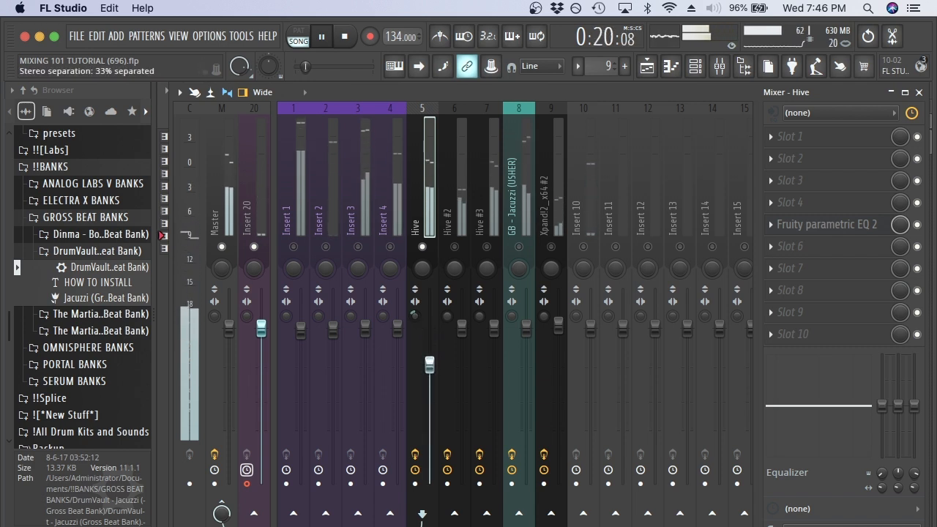
pyautogui.moveTo(429, 364); pyautogui.dragTo(429, 371)
pyautogui.press('space')
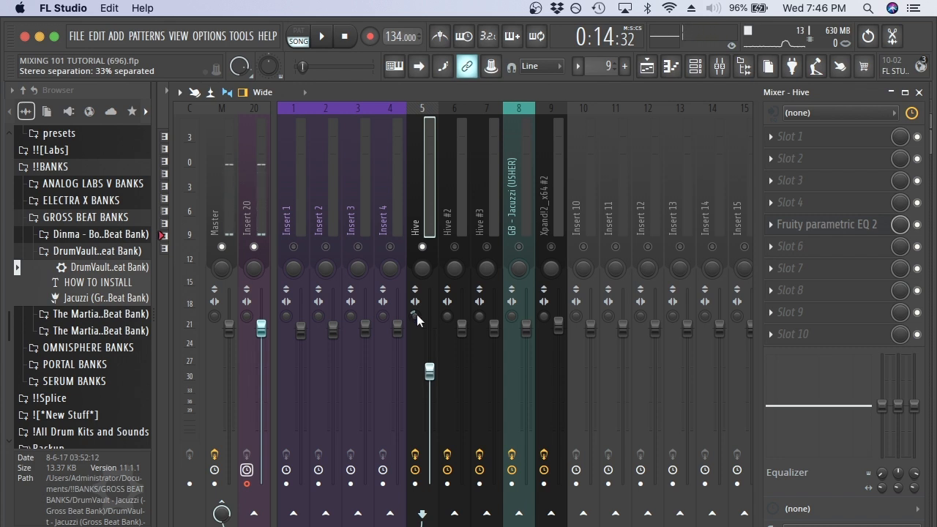
# - Try the Hive track's stereo separation at 100% separated and 100% merged, and return it to slight separation
pyautogui.moveTo(416, 317)
pyautogui.mouseDown()
pyautogui.moveTo(416, 300)
pyautogui.moveTo(416, 333)
pyautogui.mouseUp()
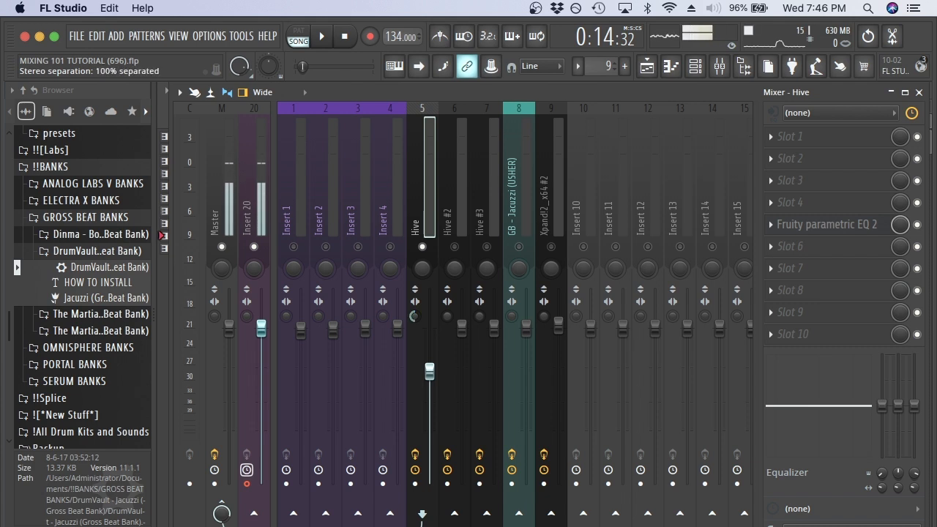
pyautogui.moveTo(416, 333); pyautogui.dragTo(412, 314)
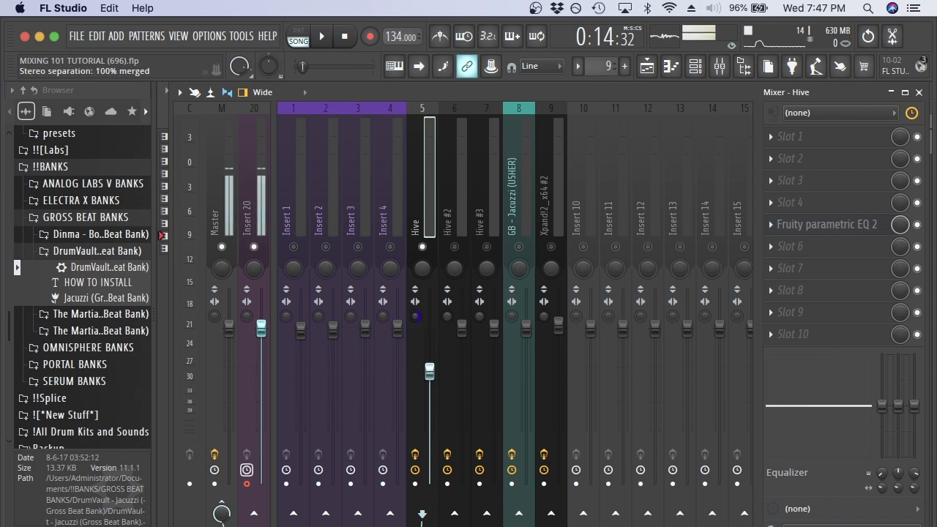
pyautogui.moveTo(415, 316); pyautogui.dragTo(415, 330)
# - Play the loop and lower the Hive track's volume slightly further
pyautogui.press('space')
pyautogui.press('space')
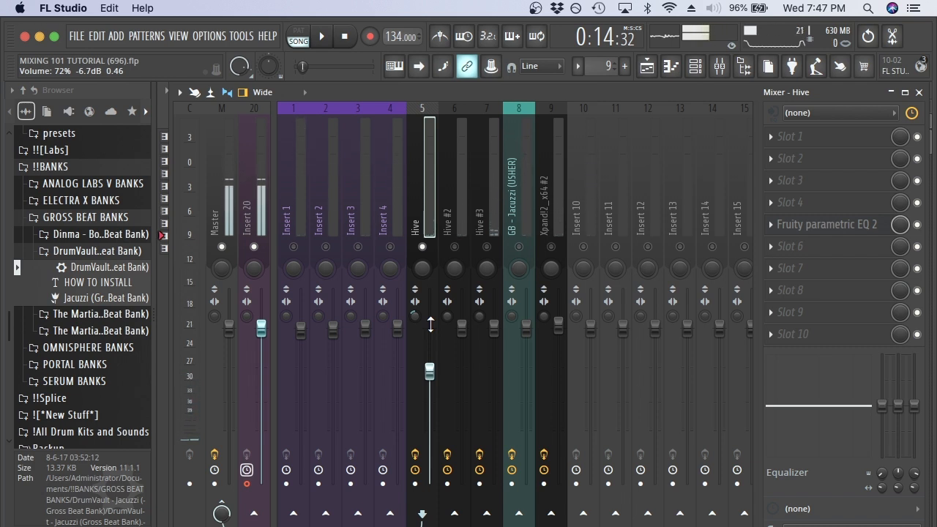
pyautogui.press('space')
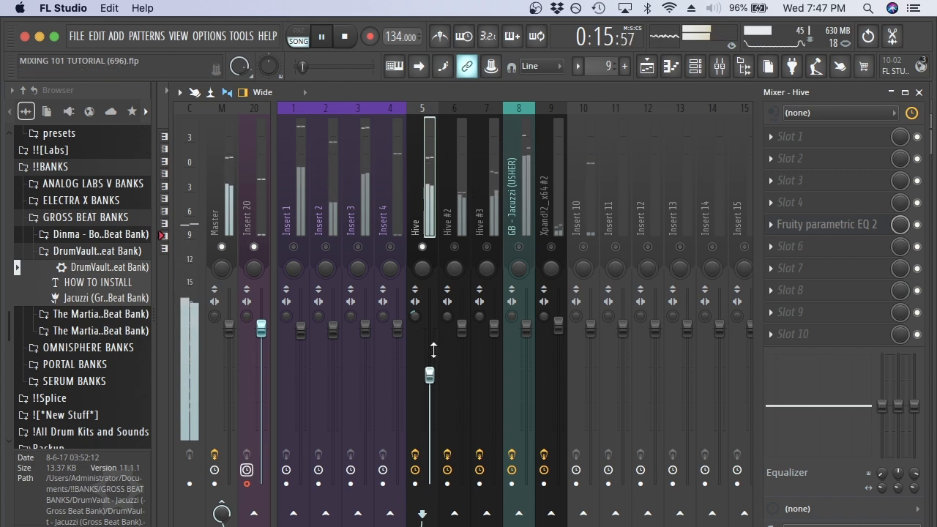
pyautogui.press('space')
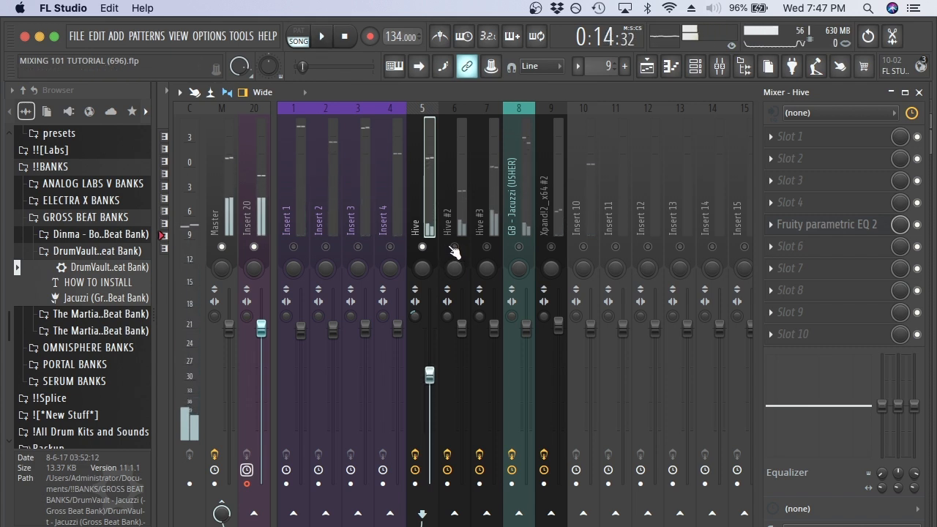
# - Solo the Hive #2 mixer track and, during playback, set its stereo separation to about 28% separated and its volume to 66%
pyautogui.press('space')
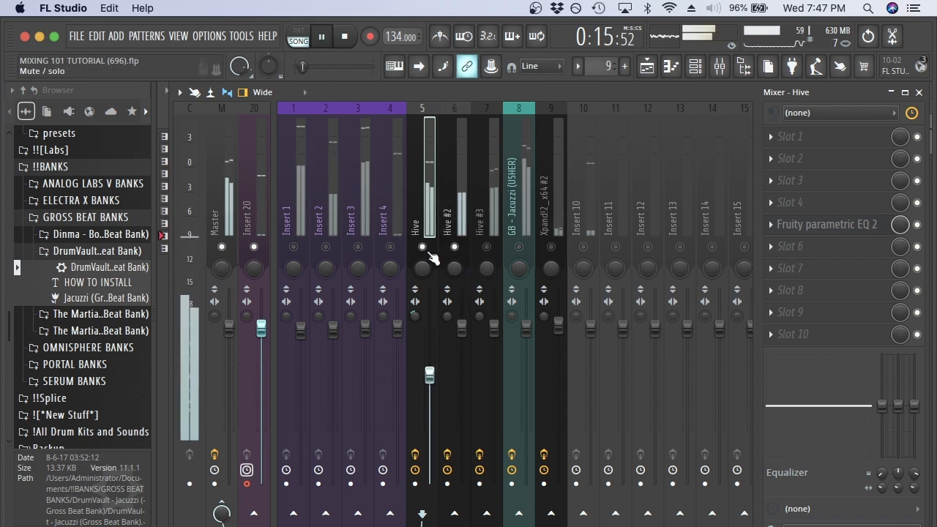
pyautogui.click(461, 328)
pyautogui.press('space')
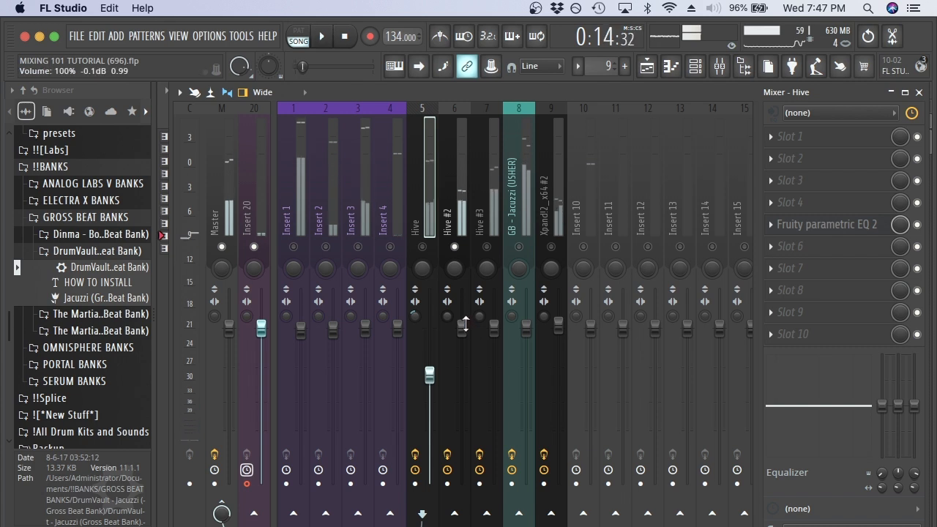
pyautogui.moveTo(461, 328); pyautogui.dragTo(461, 333)
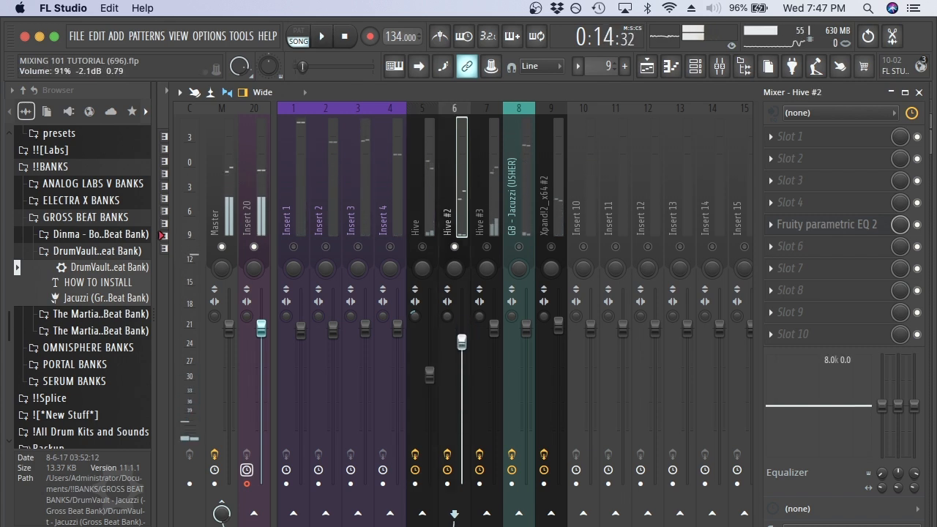
pyautogui.press('space')
pyautogui.moveTo(447, 316); pyautogui.dragTo(447, 330)
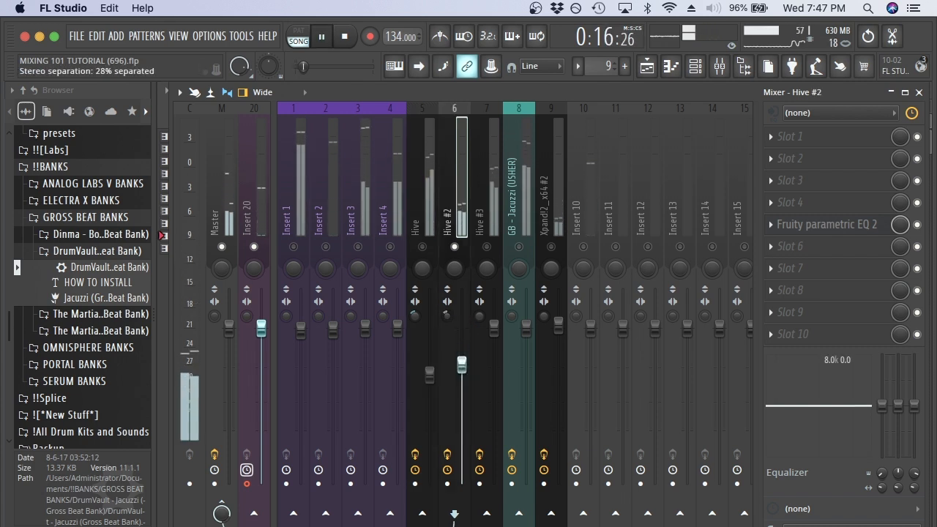
pyautogui.moveTo(462, 364); pyautogui.dragTo(463, 380)
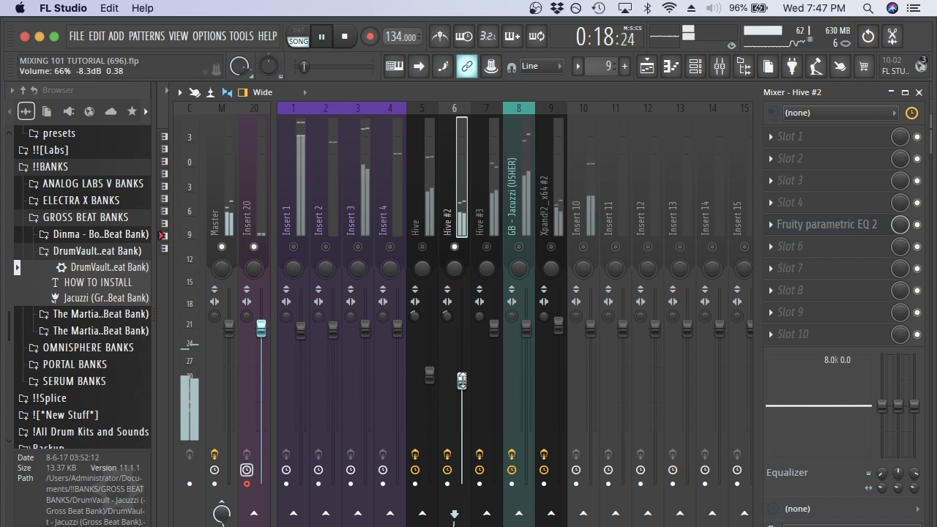
pyautogui.press('space')
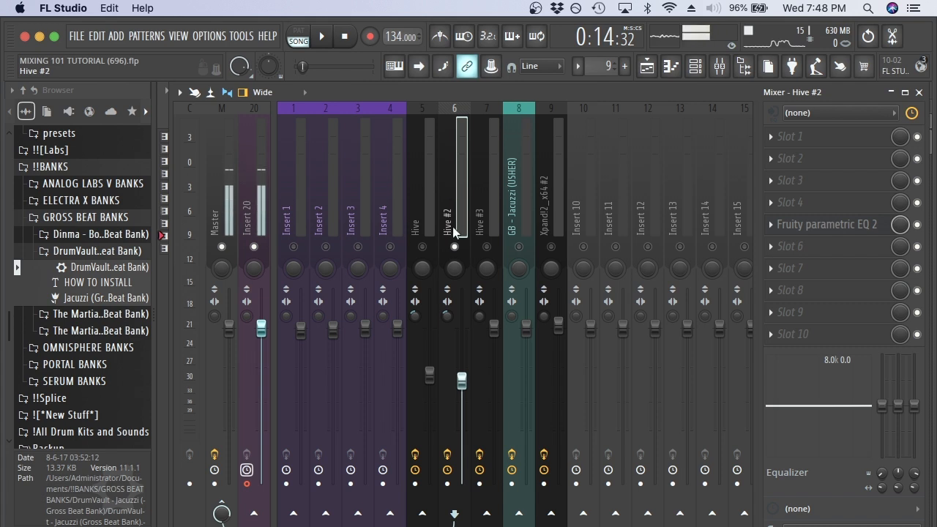
# - Enable the Hive track alongside Hive #2 and raise Hive #2's volume slightly while the loop plays
pyautogui.click(422, 246)
pyautogui.press('space')
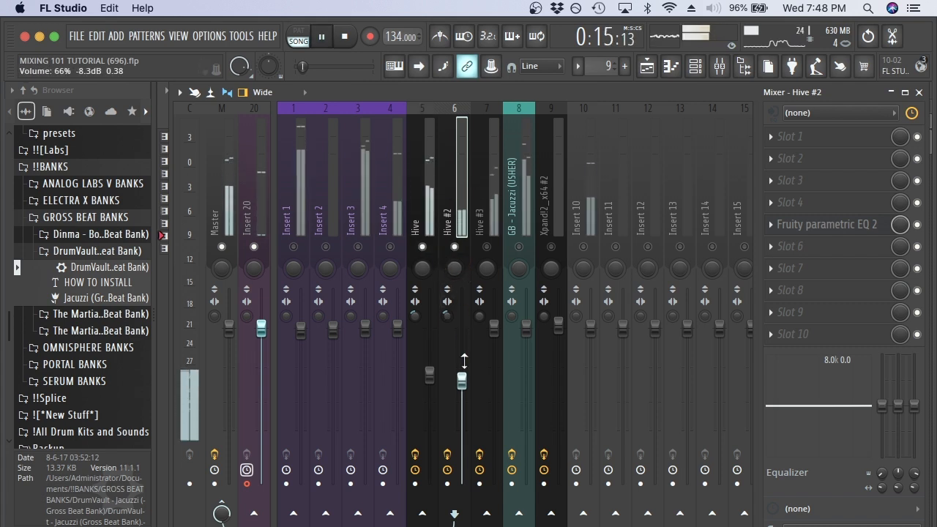
pyautogui.moveTo(461, 381)
pyautogui.mouseDown()
pyautogui.moveTo(461, 352)
pyautogui.moveTo(460, 373)
pyautogui.moveTo(430, 374)
pyautogui.moveTo(461, 370)
pyautogui.mouseUp()
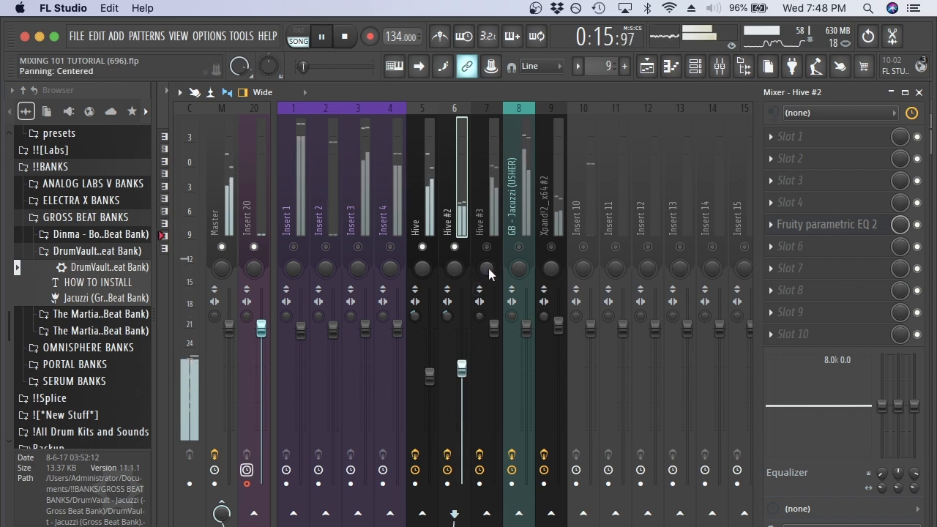
pyautogui.press('space')
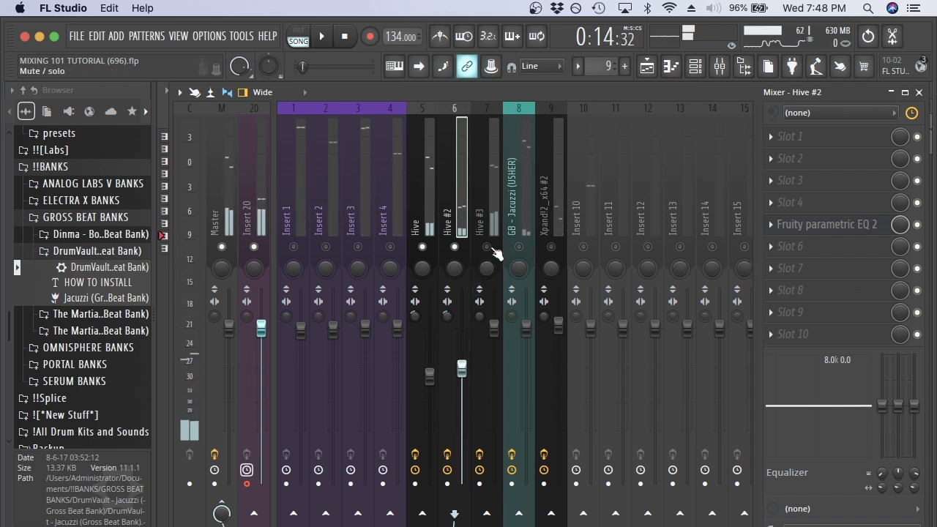
# - Enable the Hive #3 mixer track and set its stereo separation to about 19% separated while the loop plays
pyautogui.press('space')
pyautogui.click(483, 314)
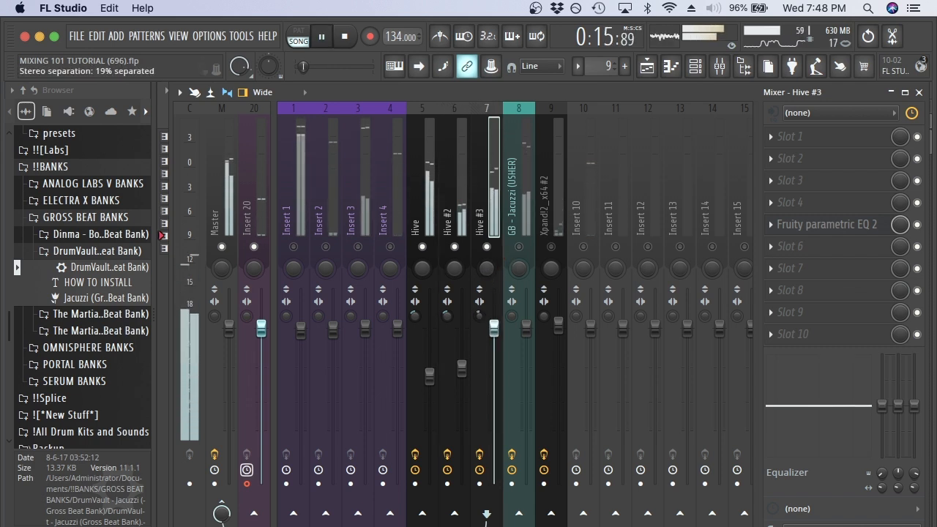
pyautogui.press('space')
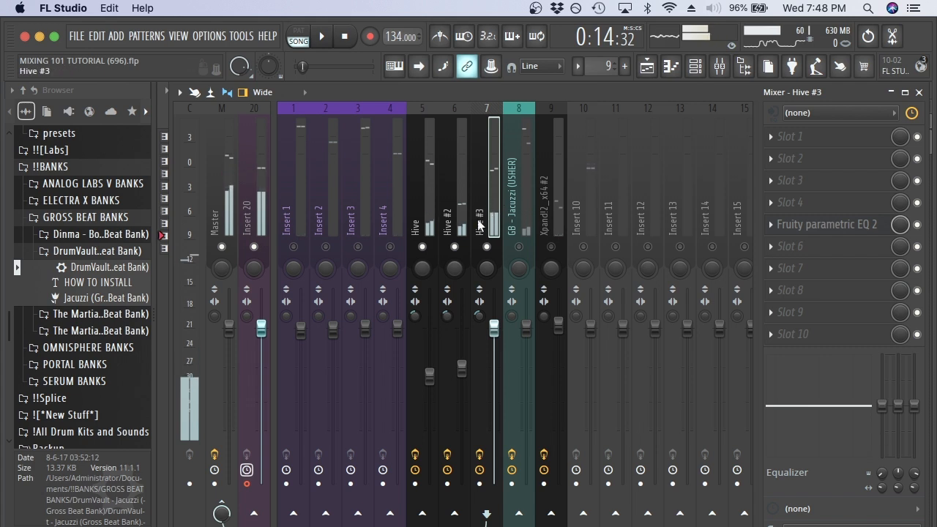
# - Replay the loop and lower Hive #3's volume to about 65%
pyautogui.press('space')
pyautogui.moveTo(489, 322); pyautogui.dragTo(462, 369)
pyautogui.moveTo(493, 390); pyautogui.dragTo(493, 379)
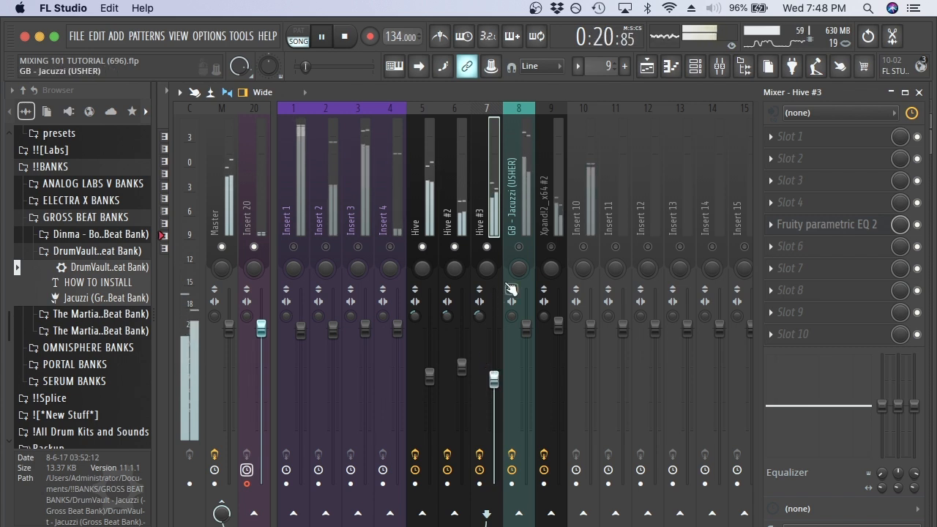
pyautogui.press('space')
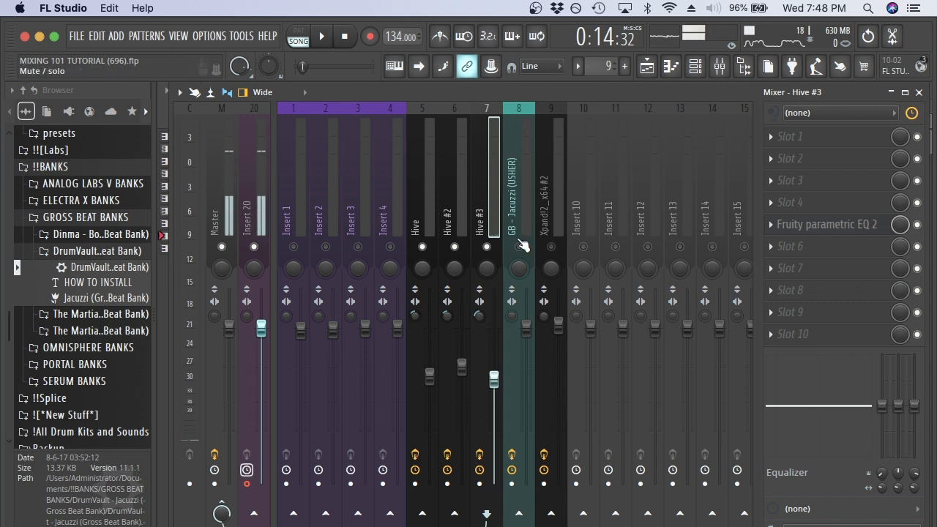
pyautogui.press('space')
pyautogui.moveTo(494, 379); pyautogui.dragTo(493, 384)
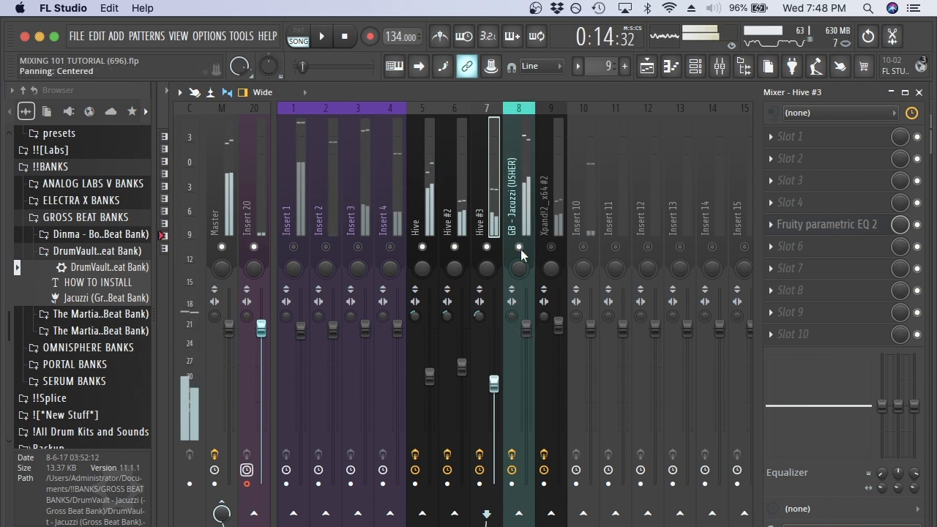
# - With GB - Jacuzzi (USHER) enabled, separate its stereo image slightly and lower its volume to about Hive #3's level during playback
pyautogui.rightClick(533, 354)
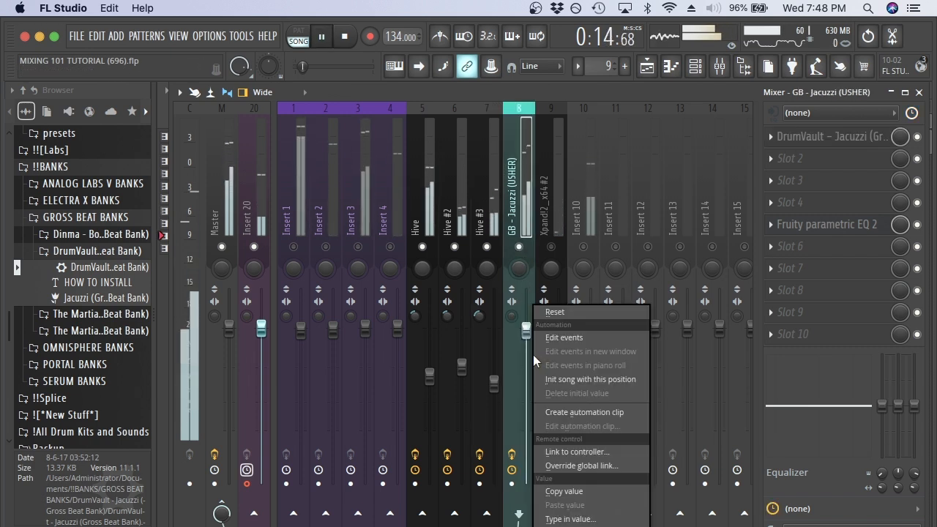
pyautogui.click(529, 280)
pyautogui.moveTo(526, 330); pyautogui.dragTo(526, 382)
pyautogui.click(493, 386)
# - Enable the Xpand!2_x64 #2 track and lower its volume slightly while the loop plays
pyautogui.click(555, 246)
pyautogui.press('space')
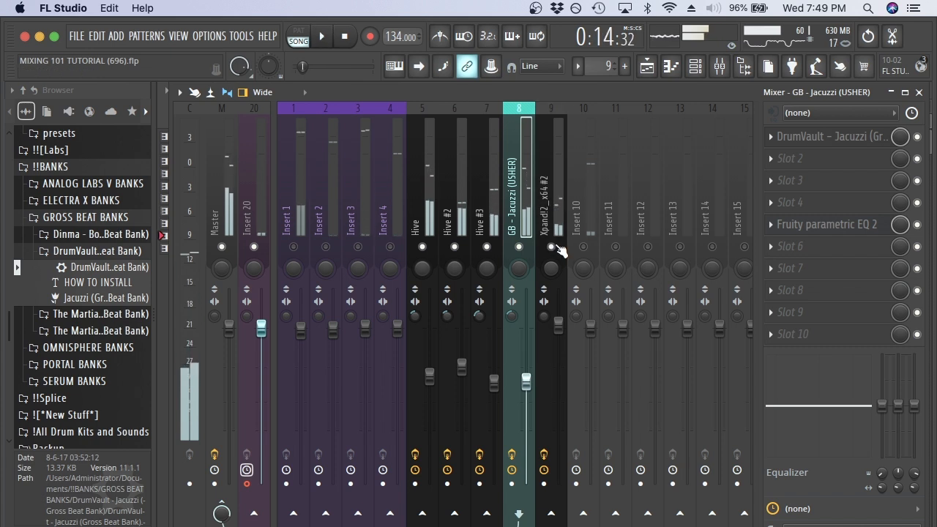
pyautogui.press('space')
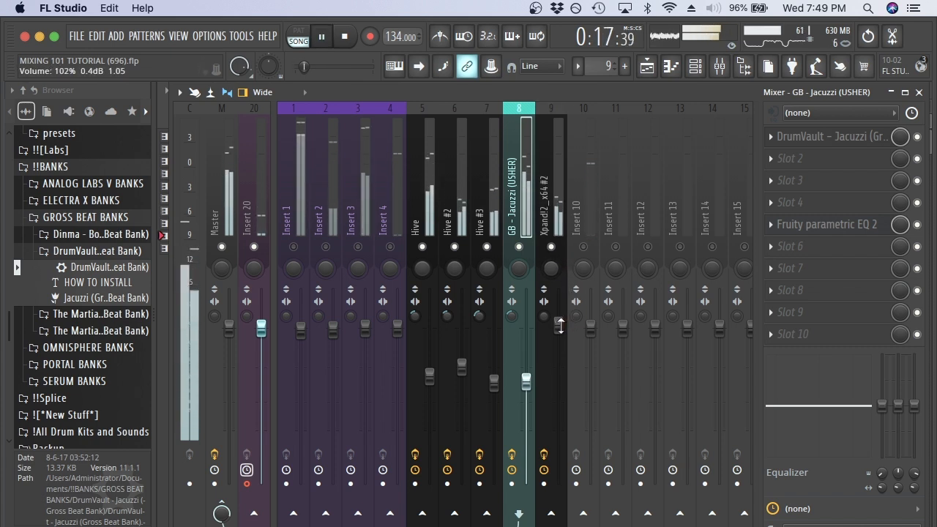
pyautogui.moveTo(558, 326); pyautogui.dragTo(559, 337)
pyautogui.press('space')
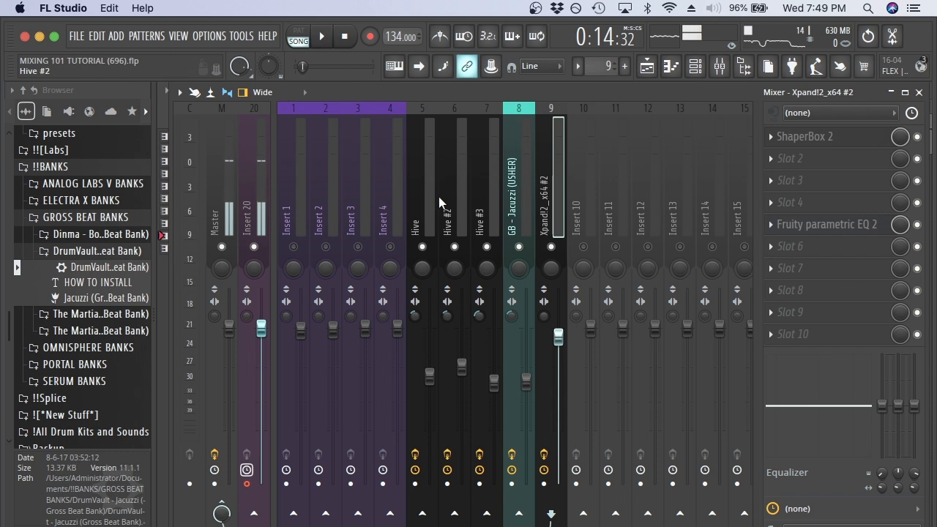
# - Solo the Hive track and the Hive #2 track in turn during playback, raising each one's volume slightly
pyautogui.press('space')
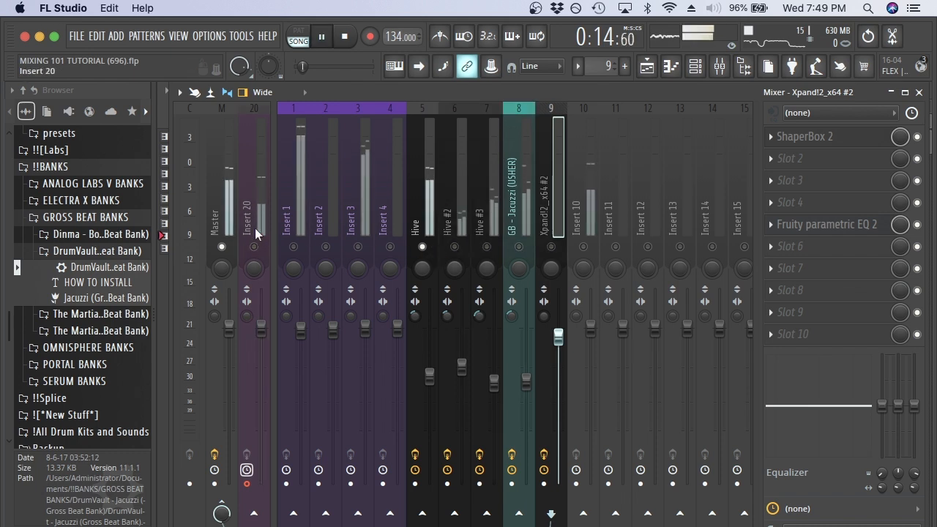
pyautogui.click(432, 340)
pyautogui.click(423, 247)
pyautogui.click(457, 248)
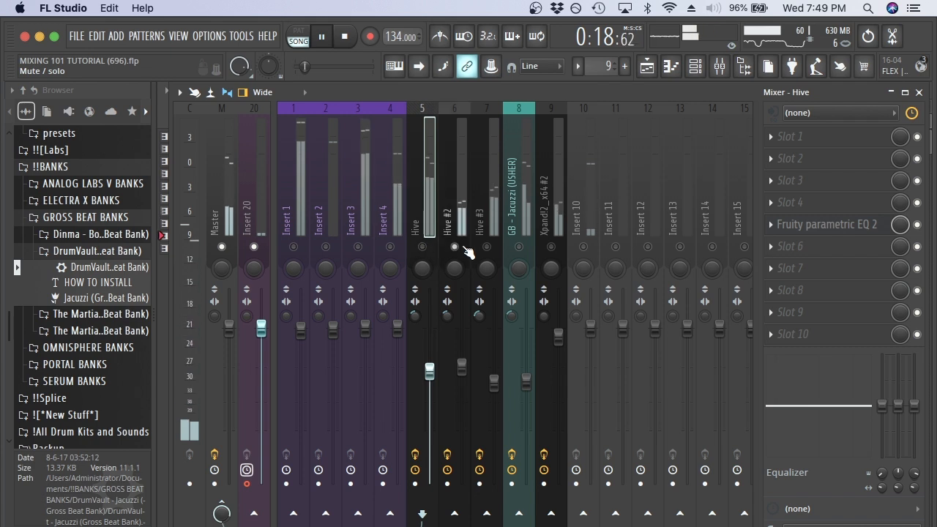
pyautogui.moveTo(464, 368); pyautogui.dragTo(461, 359)
# - Audition Hive #3 alone, then solo GB - Jacuzzi (USHER) and lower its volume to 61%
pyautogui.click(486, 247)
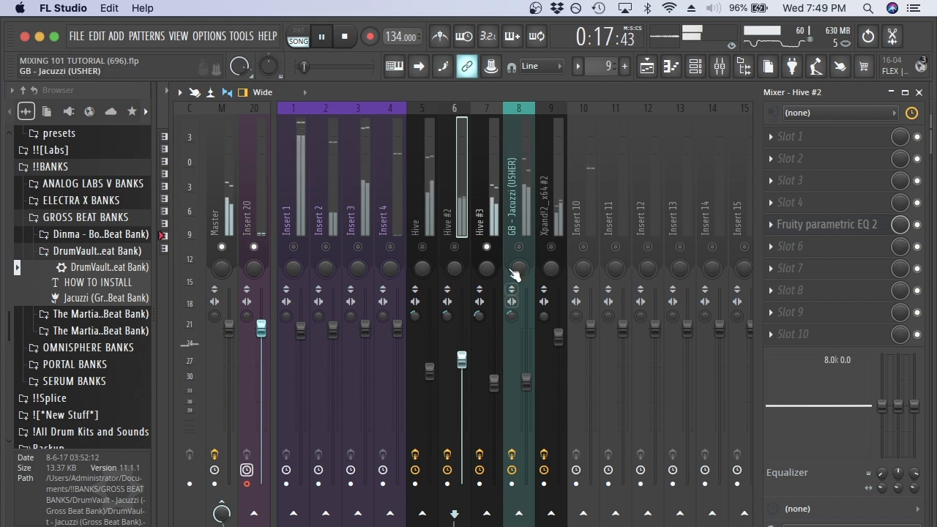
pyautogui.click(518, 247)
pyautogui.moveTo(525, 381); pyautogui.dragTo(525, 388)
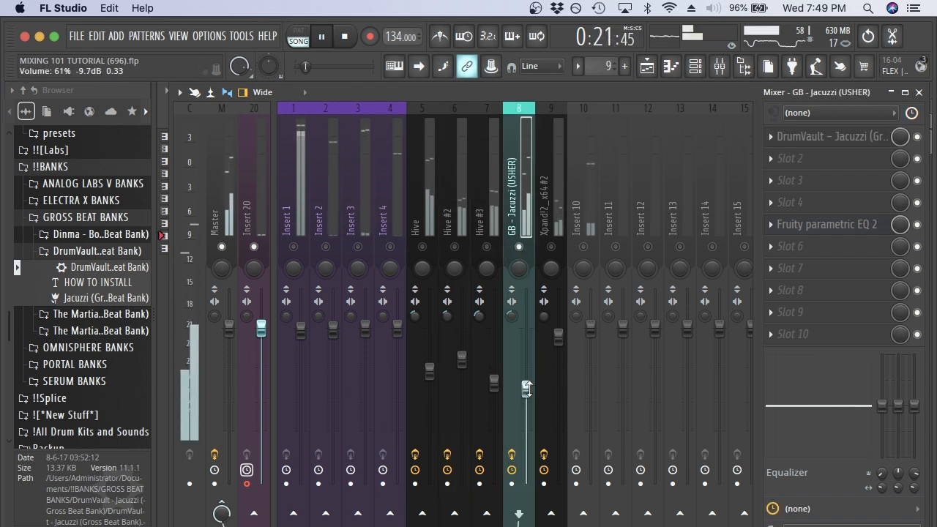
# - Enable Xpand!2_x64 #2 alongside GB - Jacuzzi (USHER), separate its stereo image slightly and lower its volume a little
pyautogui.click(551, 248)
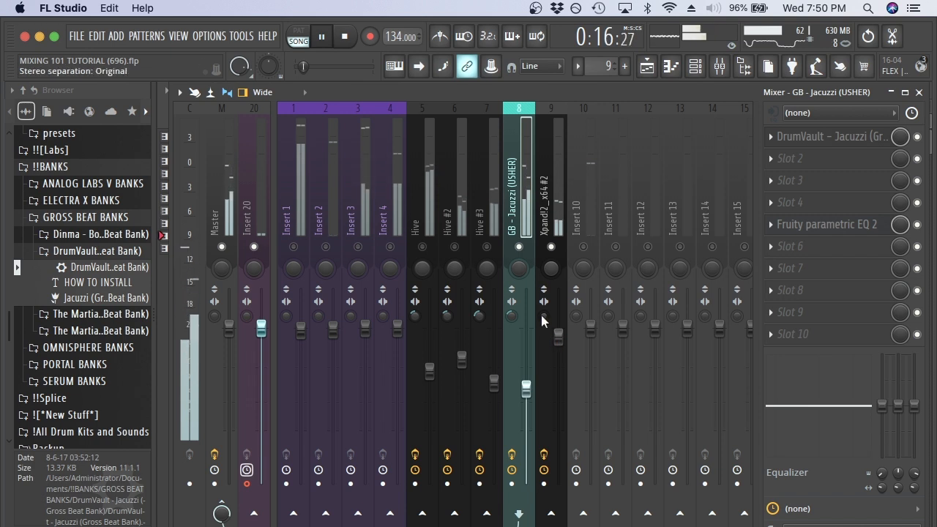
pyautogui.moveTo(543, 316); pyautogui.dragTo(558, 343)
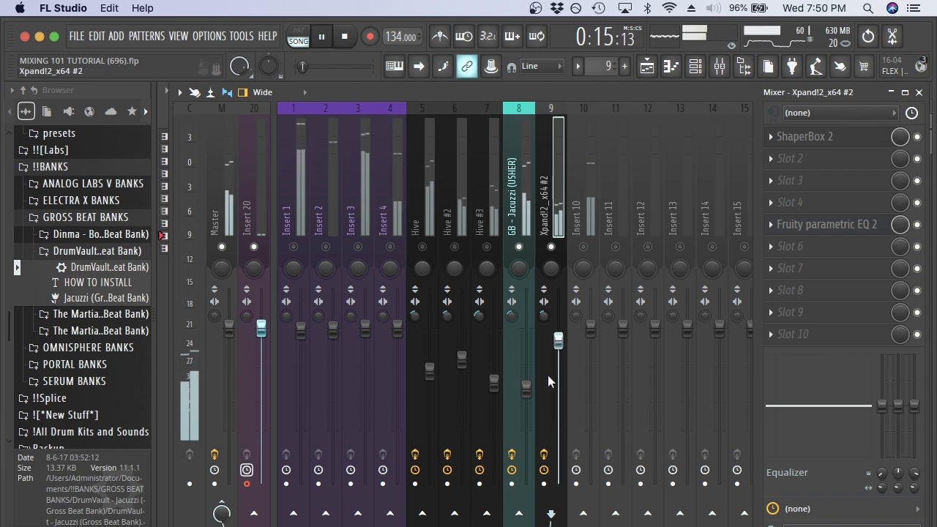
pyautogui.click(503, 250)
pyautogui.press('space')
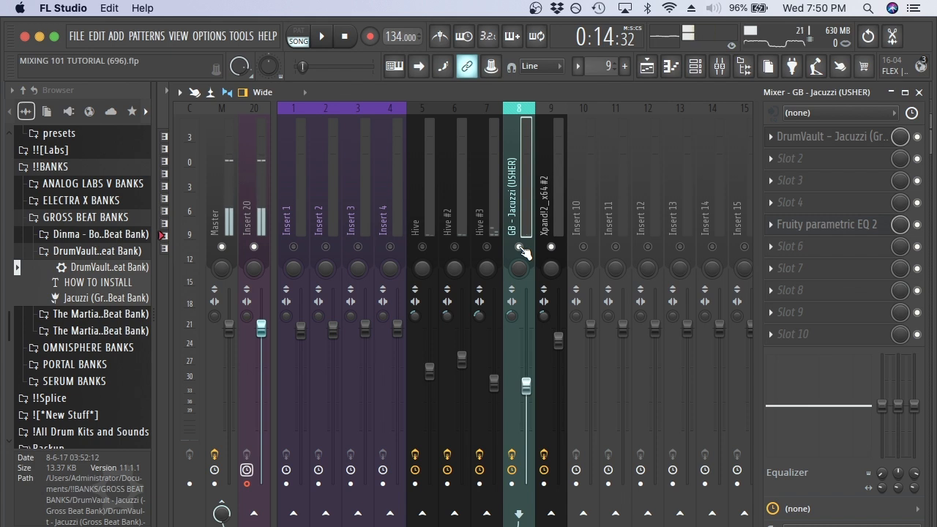
# - Bring Hive #3 in during playback, raise its volume to 74%, and mute Xpand!2_x64 #2
pyautogui.press('space')
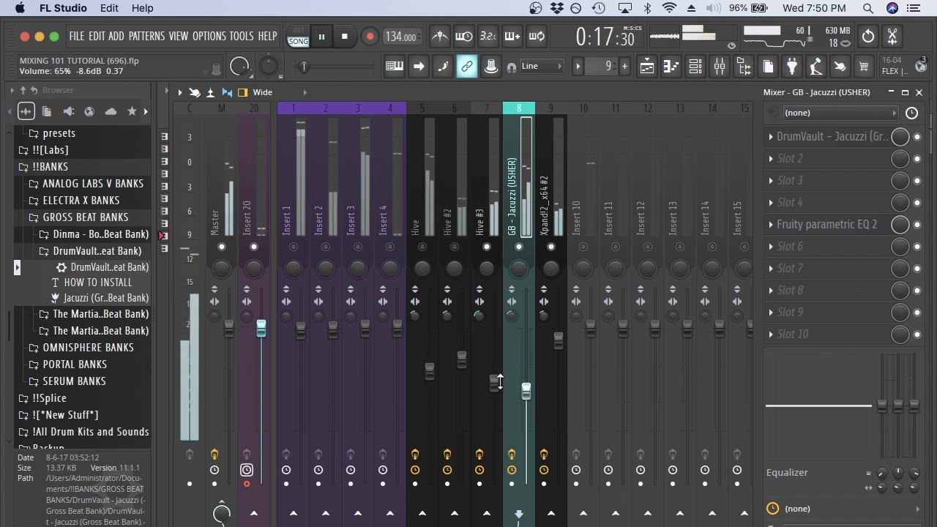
pyautogui.moveTo(494, 382)
pyautogui.mouseDown()
pyautogui.moveTo(525, 401)
pyautogui.moveTo(495, 369)
pyautogui.mouseUp()
pyautogui.click(551, 247)
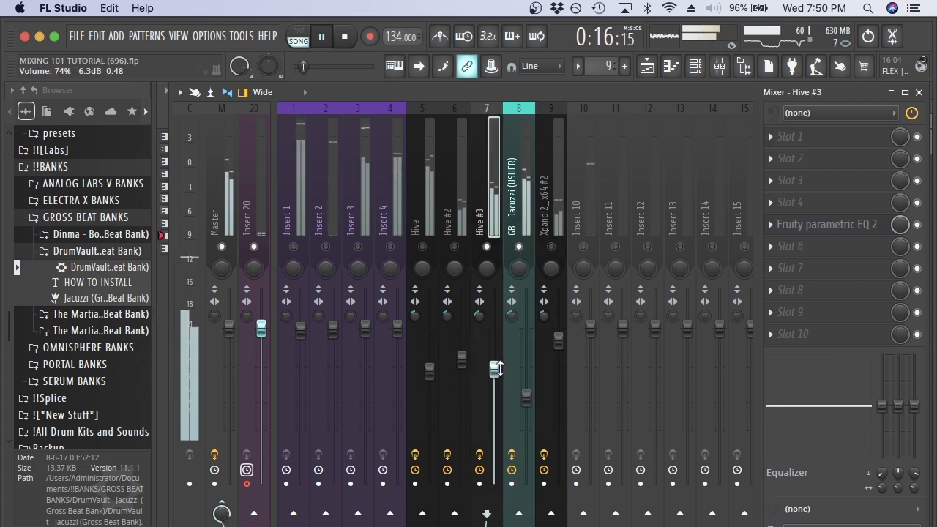
# - Lower GB - Jacuzzi (USHER)'s volume slightly, raise Hive #2's volume a little with it enabled, and bring the Hive track back in
pyautogui.moveTo(525, 396); pyautogui.dragTo(525, 399)
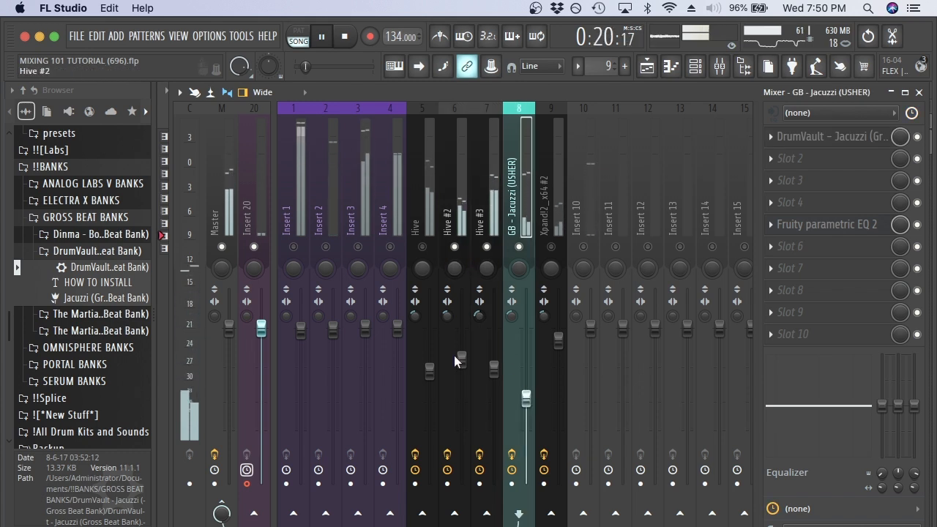
pyautogui.moveTo(462, 358); pyautogui.dragTo(462, 357)
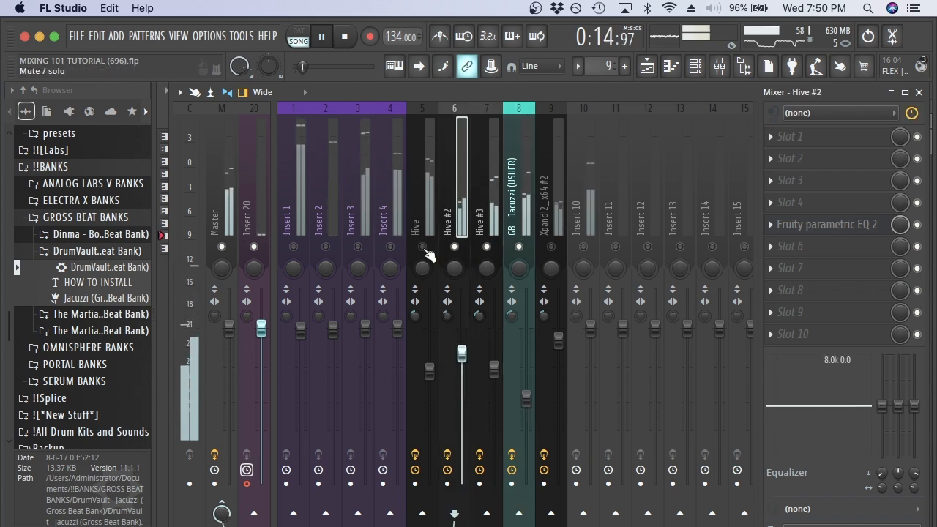
pyautogui.click(429, 372)
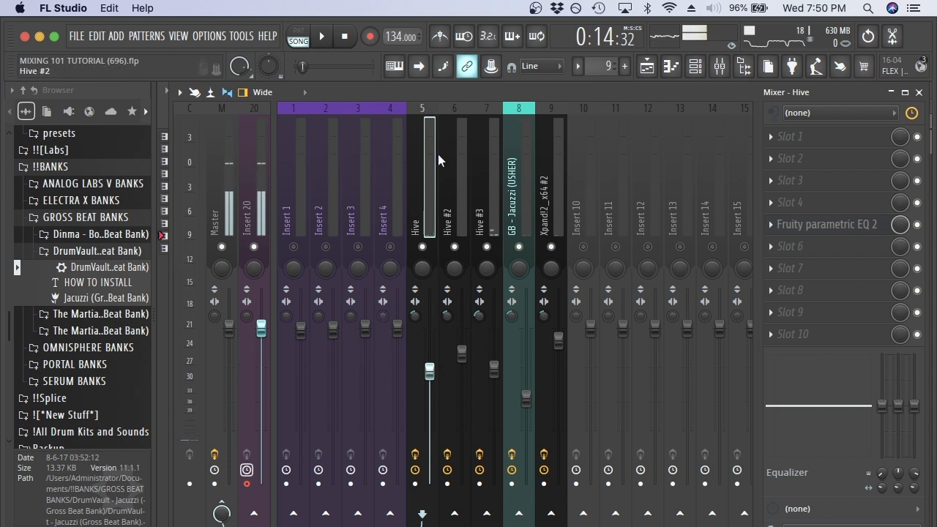
# - Enable Insert 3, separate its stereo image slightly and lower its volume to about 76% while the loop plays
pyautogui.press('space')
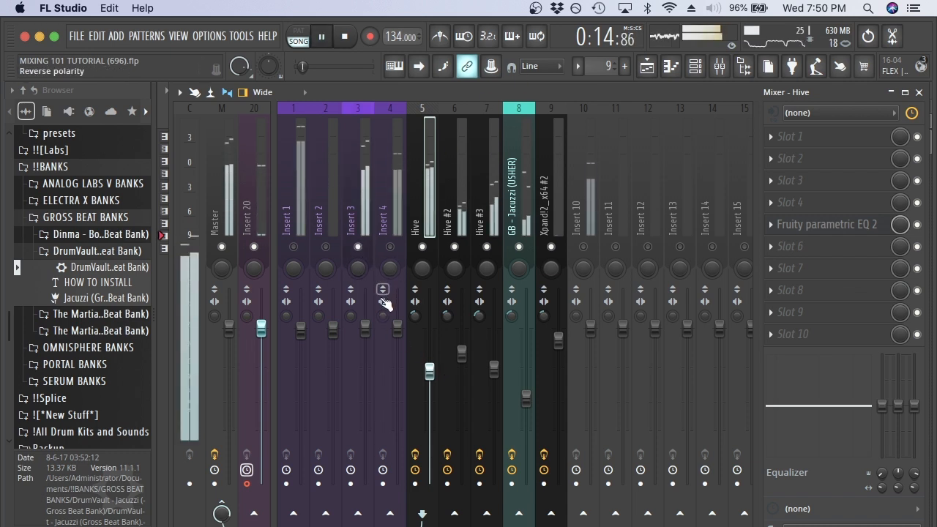
pyautogui.click(364, 322)
pyautogui.press('space')
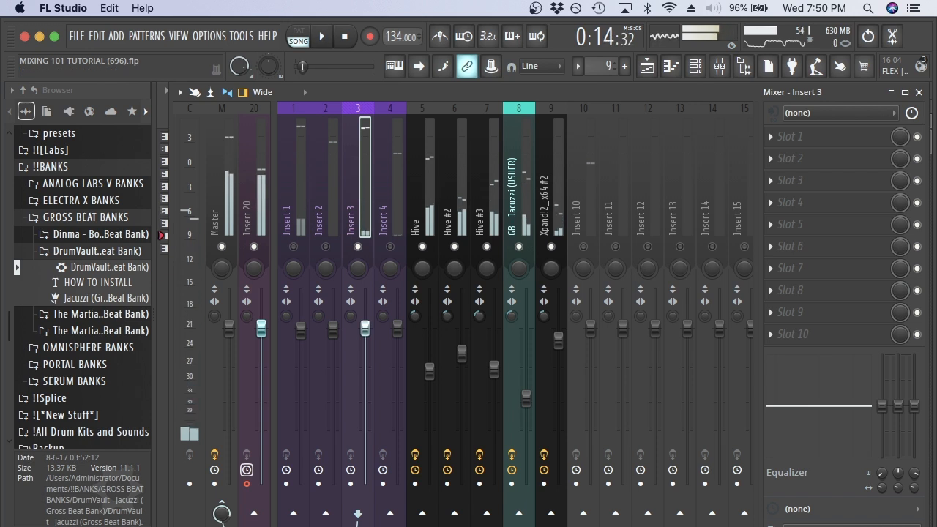
pyautogui.press('space')
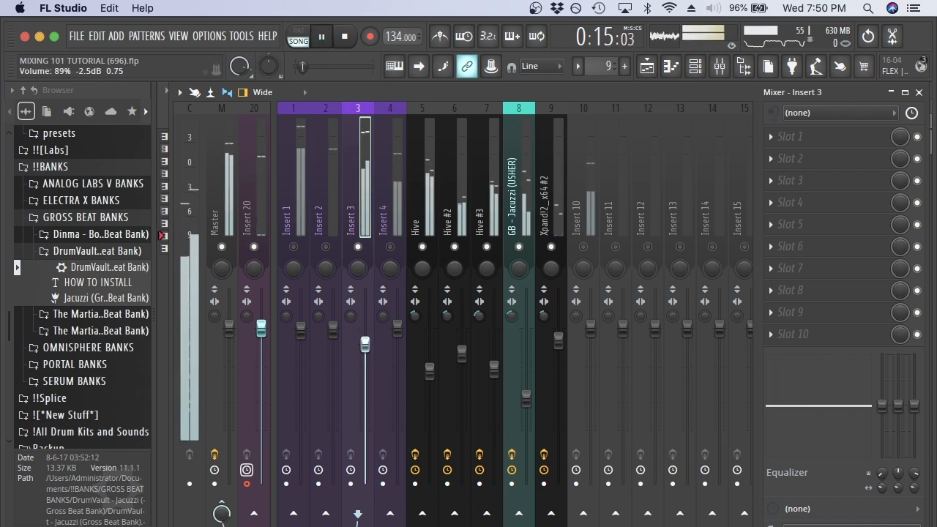
pyautogui.moveTo(364, 328); pyautogui.dragTo(364, 361)
pyautogui.moveTo(350, 316); pyautogui.dragTo(364, 362)
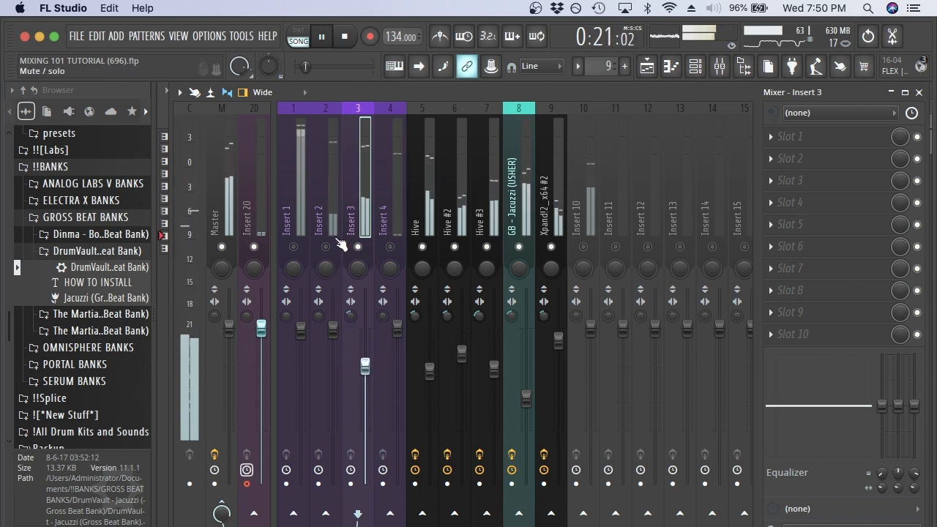
# - Enable Insert 2 with its volume lowered to about 86%, and bring Insert 4 into the mix near its original level
pyautogui.moveTo(332, 331)
pyautogui.mouseDown()
pyautogui.moveTo(332, 358)
pyautogui.moveTo(332, 348)
pyautogui.mouseUp()
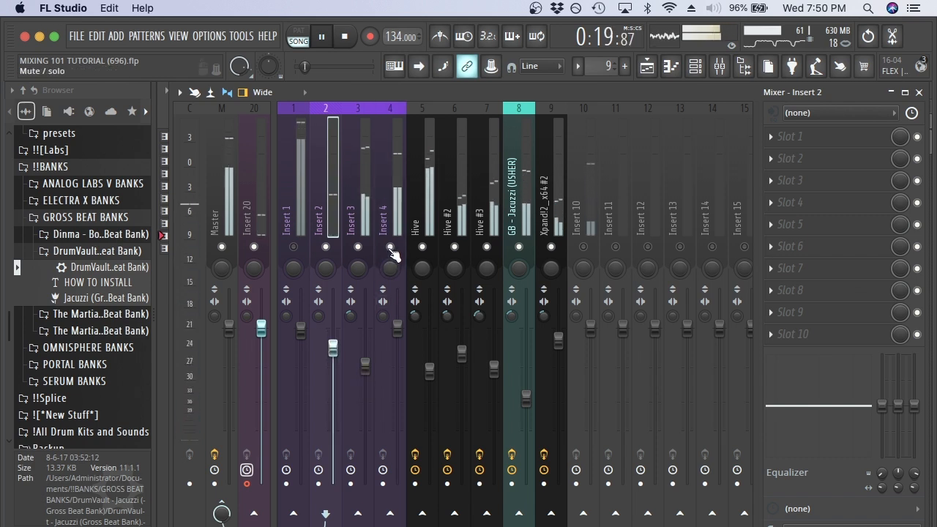
pyautogui.moveTo(396, 330); pyautogui.dragTo(397, 339)
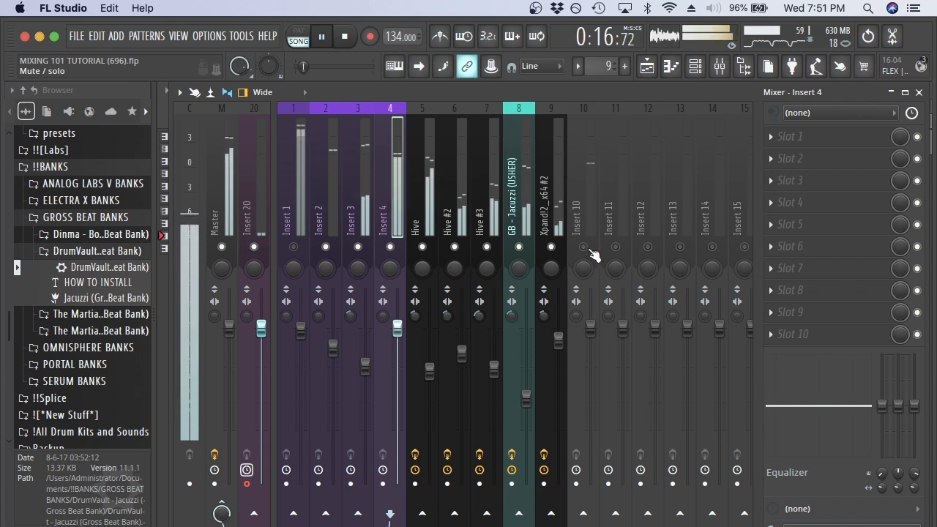
# - Enable Insert 10, set its stereo separation to about 19% separated and raise its volume slightly
pyautogui.click(577, 312)
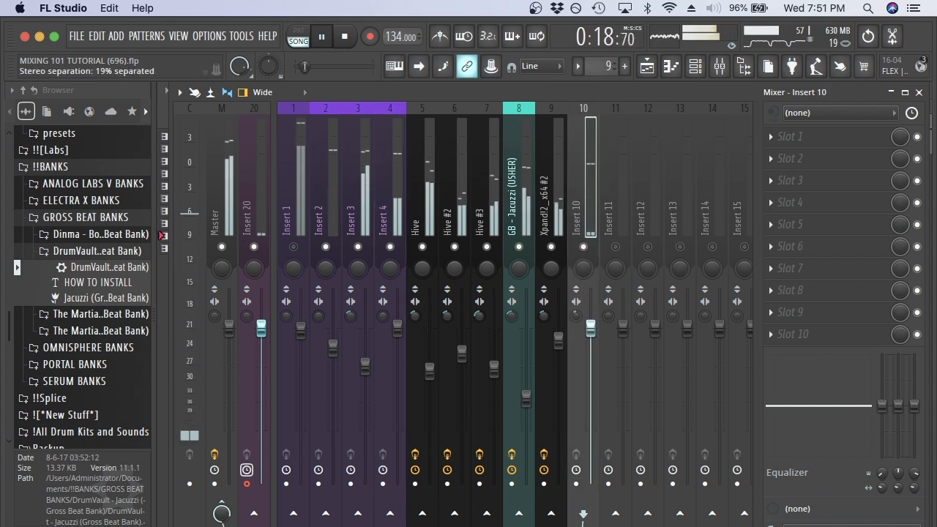
pyautogui.moveTo(589, 329); pyautogui.dragTo(590, 308)
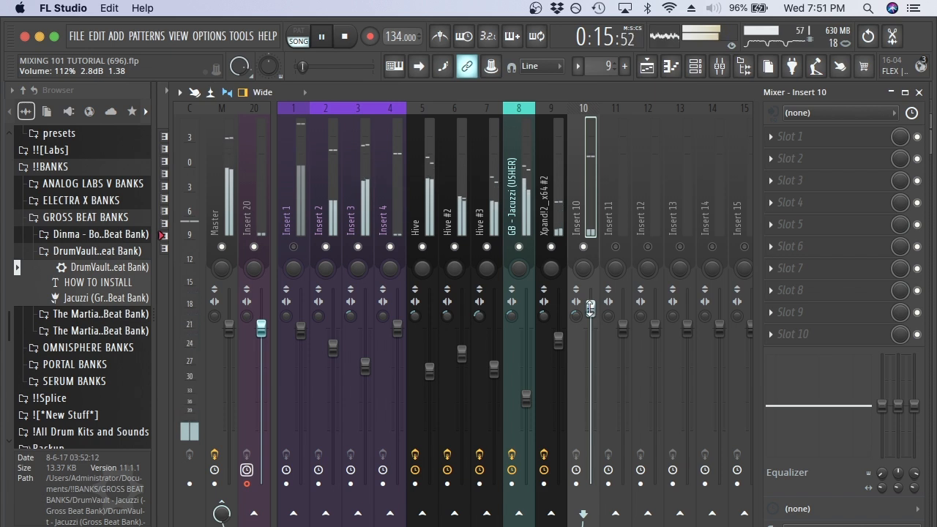
pyautogui.moveTo(590, 308); pyautogui.dragTo(590, 316)
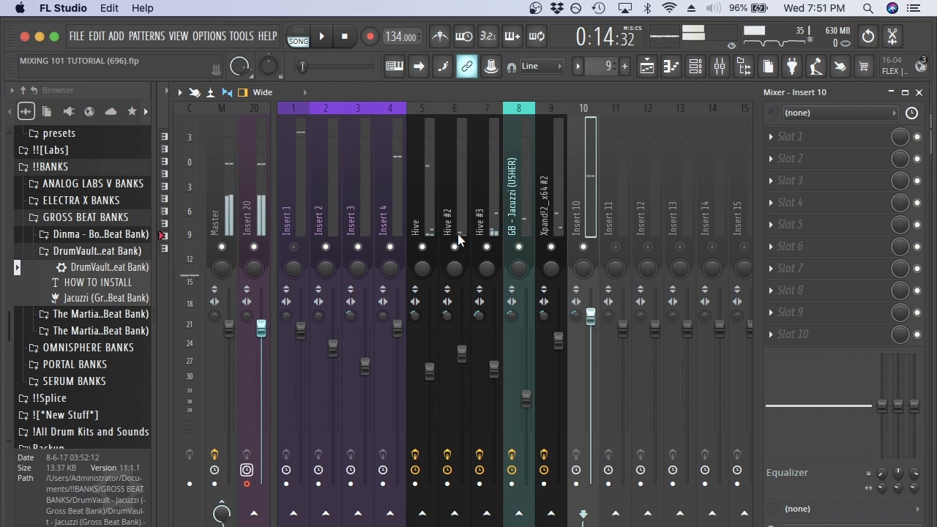
# - Try Insert 2 at a louder volume during playback, return it to 86%, and replay the loop
pyautogui.click(322, 179)
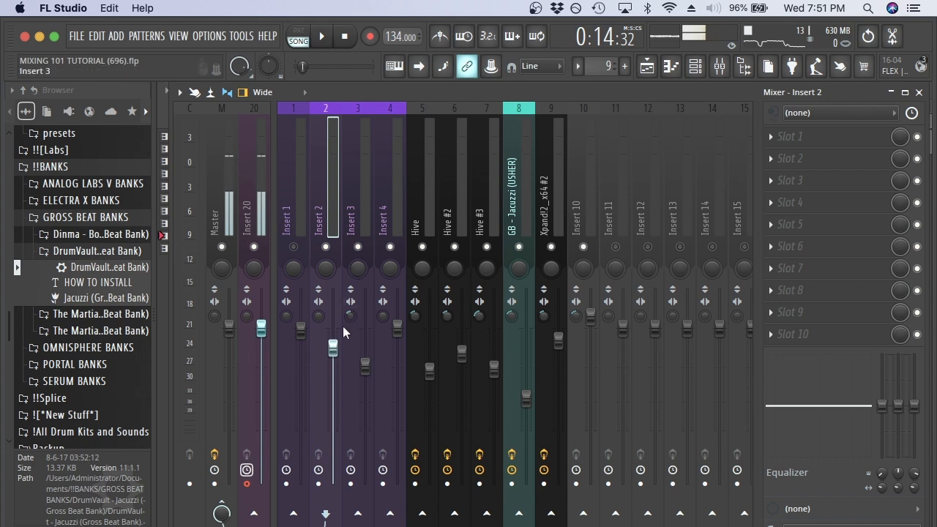
pyautogui.moveTo(333, 346); pyautogui.dragTo(333, 322)
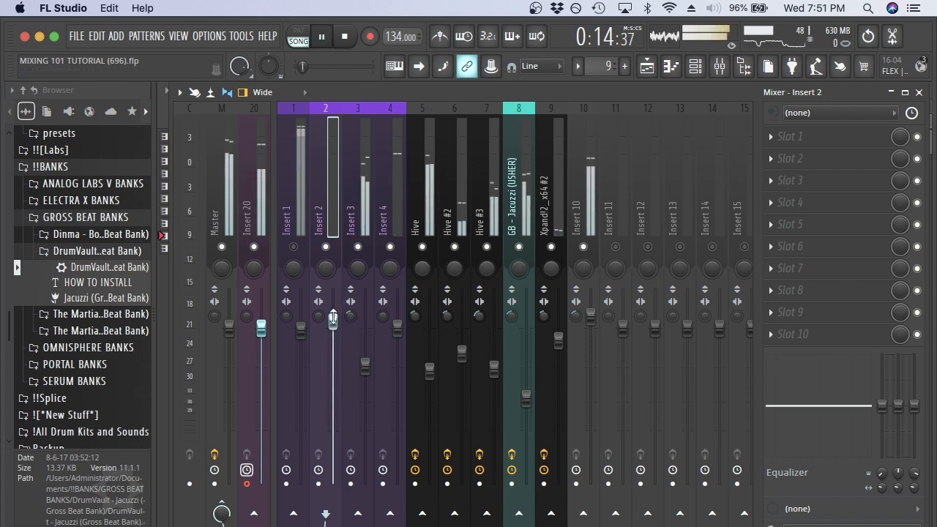
pyautogui.press('space')
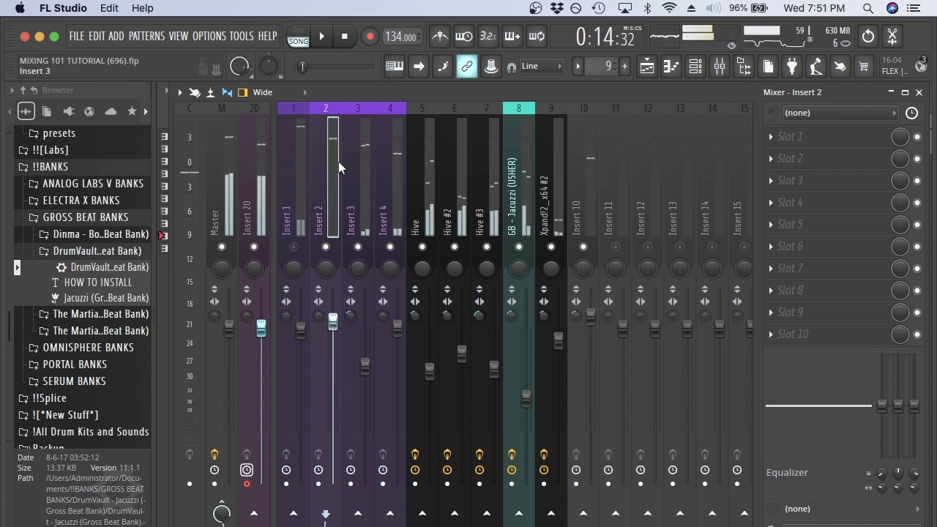
pyautogui.moveTo(327, 321); pyautogui.dragTo(331, 349)
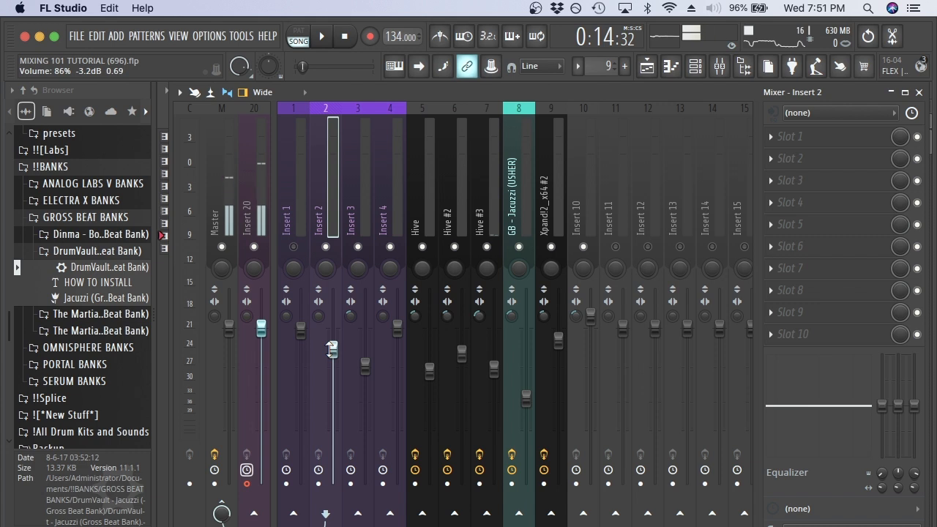
pyautogui.press('space')
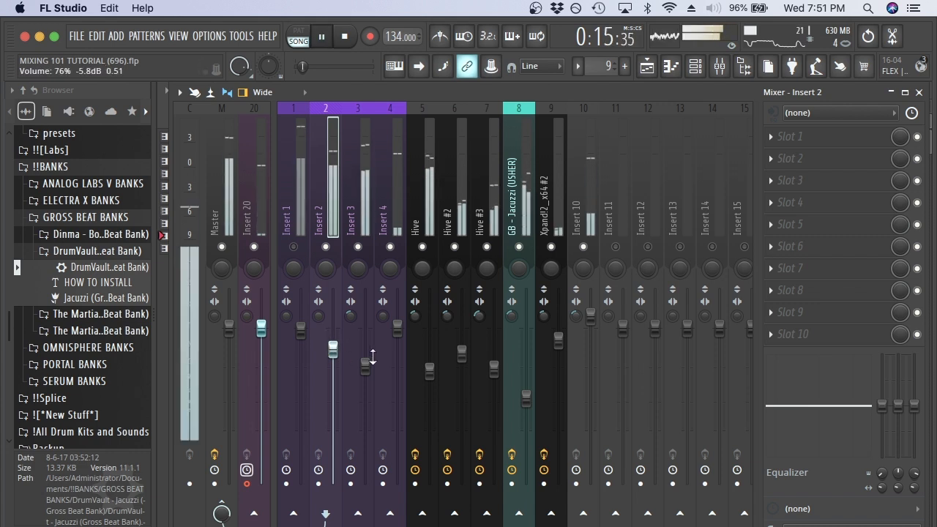
# - Set Insert 10's volume to 100% and replay the loop
pyautogui.press('space')
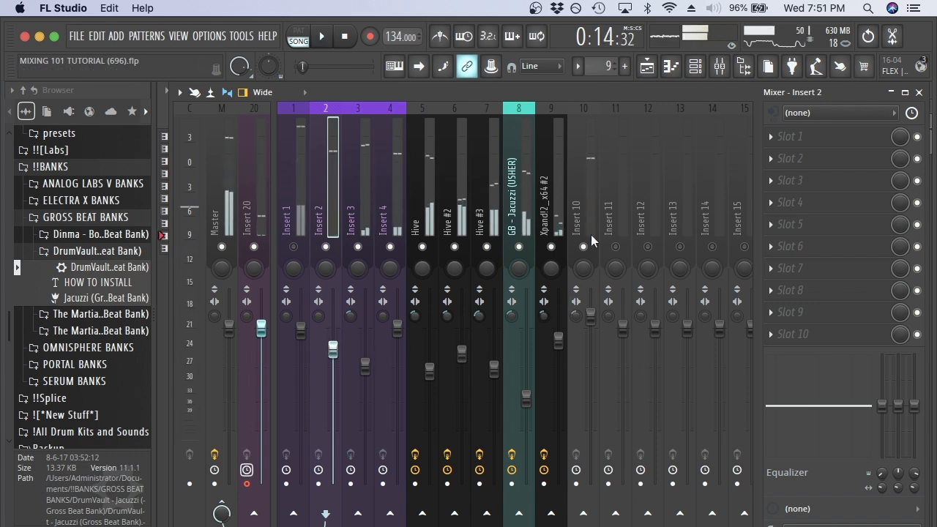
pyautogui.click(592, 322)
pyautogui.press('space')
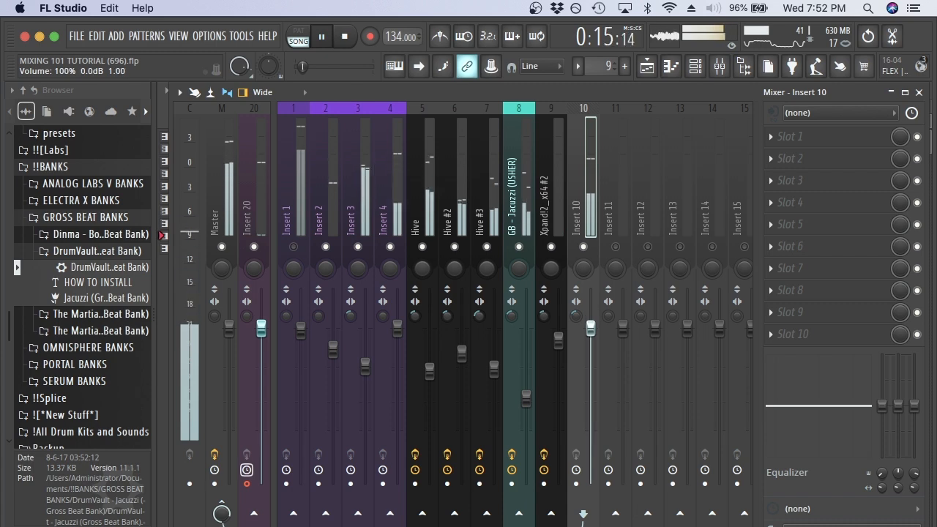
pyautogui.moveTo(591, 332); pyautogui.dragTo(591, 332)
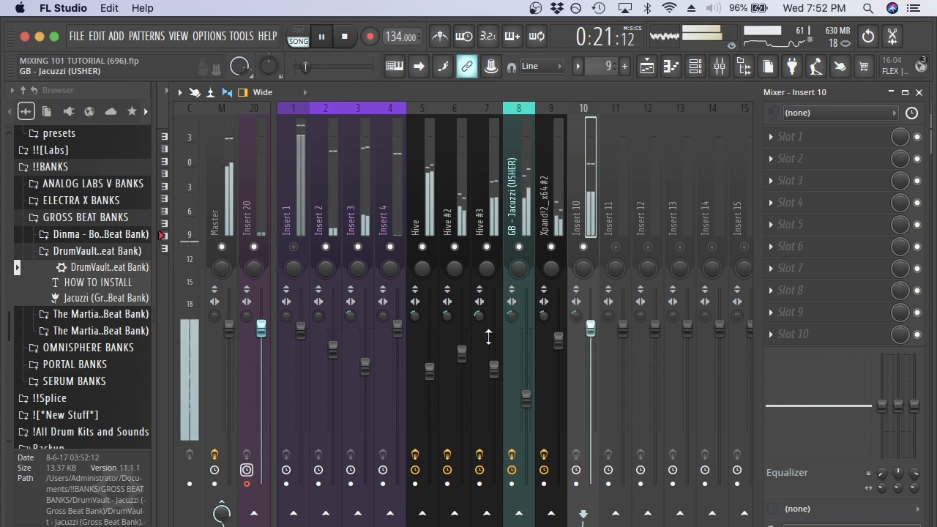
# - Raise Insert 4's volume slightly and Insert 3's to Insert 2's level during playback, and turn Insert 1 back on
pyautogui.moveTo(399, 328); pyautogui.dragTo(399, 324)
pyautogui.moveTo(365, 368); pyautogui.dragTo(342, 351)
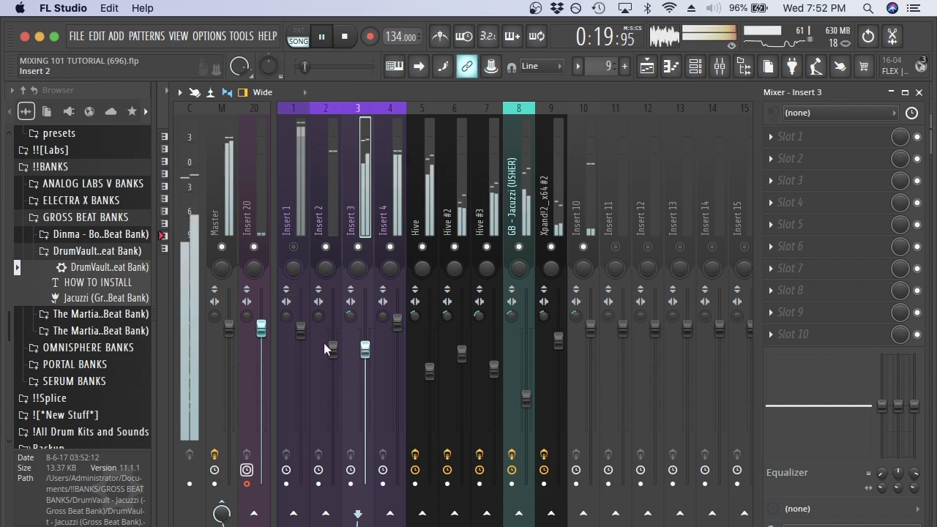
pyautogui.press('space')
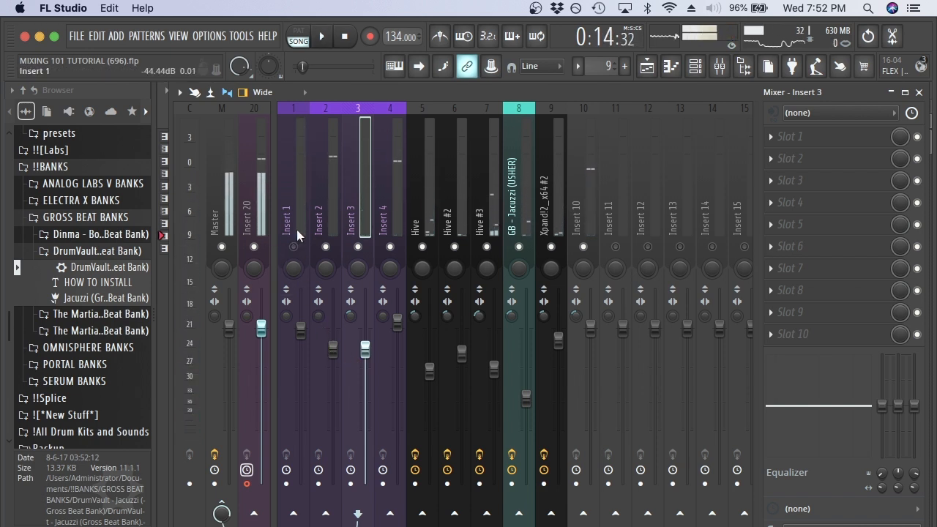
pyautogui.click(297, 215)
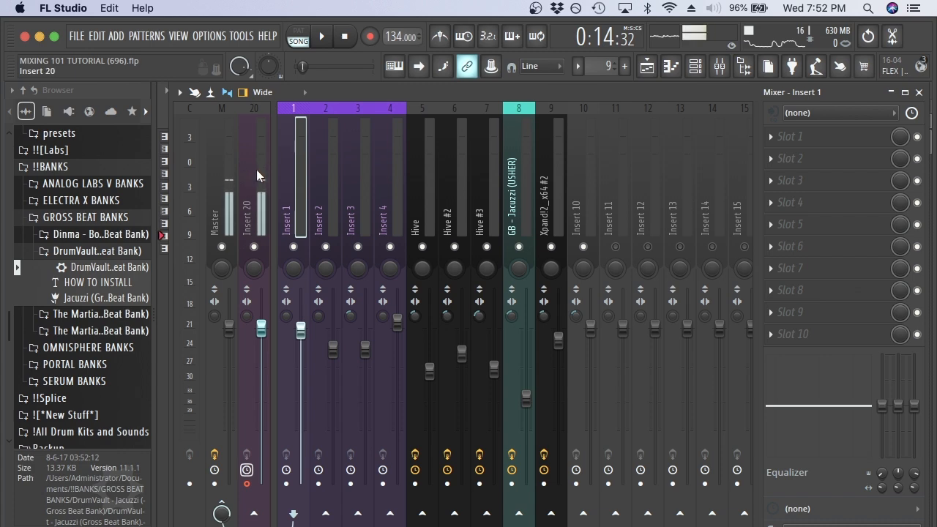
# - Delete Edison from the Master track's effects and inspect the Fruity soft clipper there
pyautogui.click(229, 192)
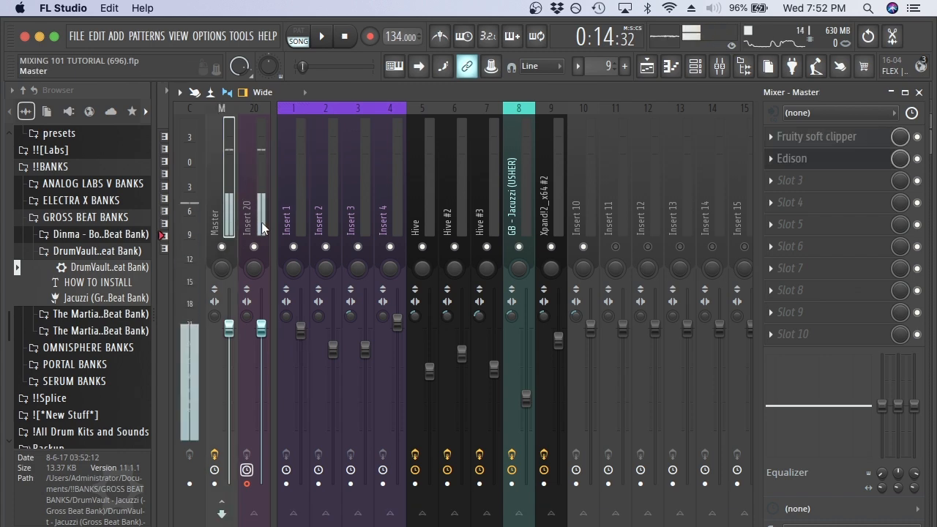
pyautogui.click(791, 159)
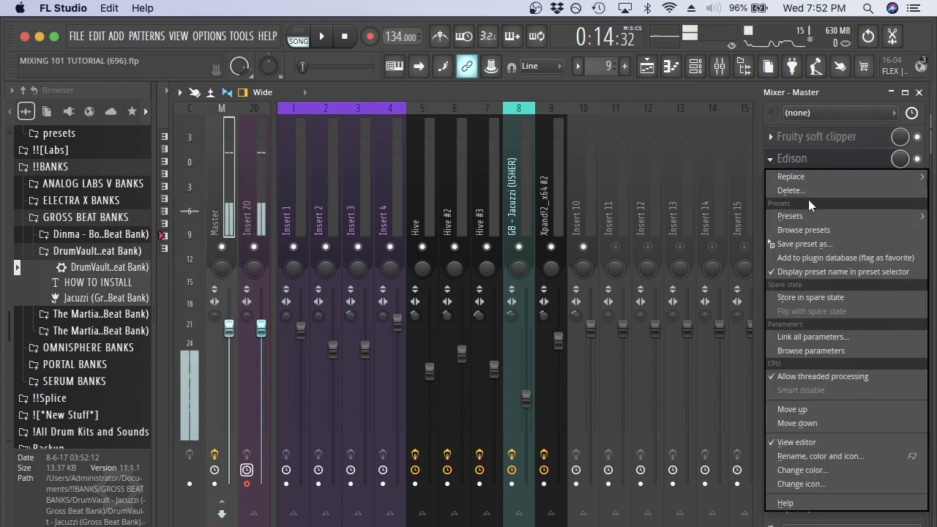
pyautogui.click(792, 190)
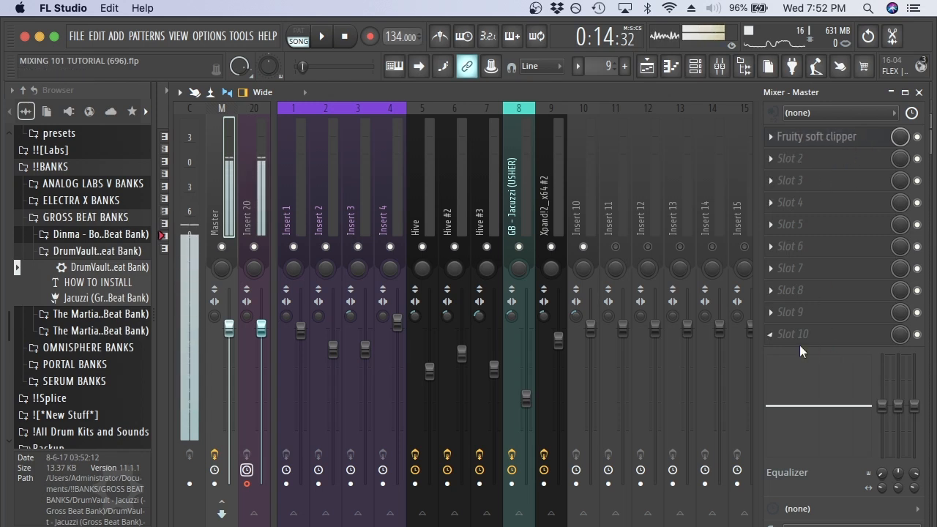
pyautogui.click(823, 142)
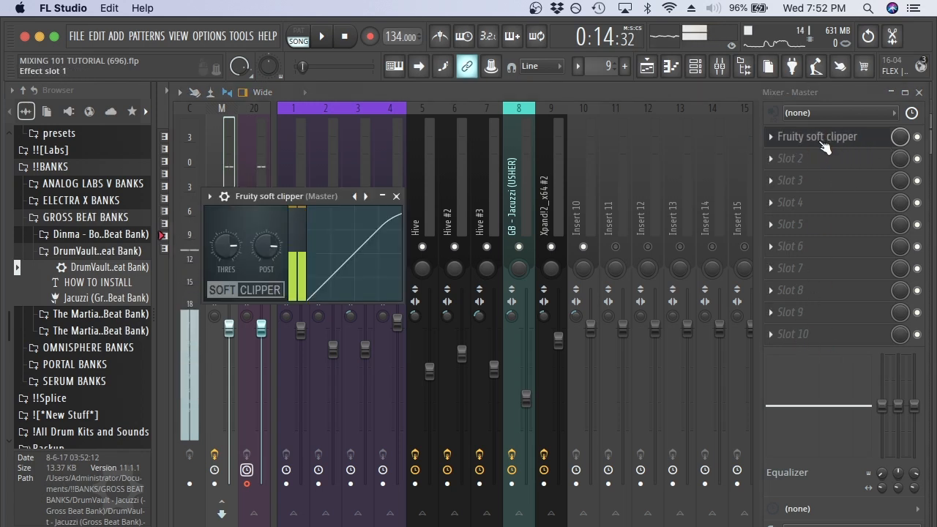
pyautogui.click(396, 196)
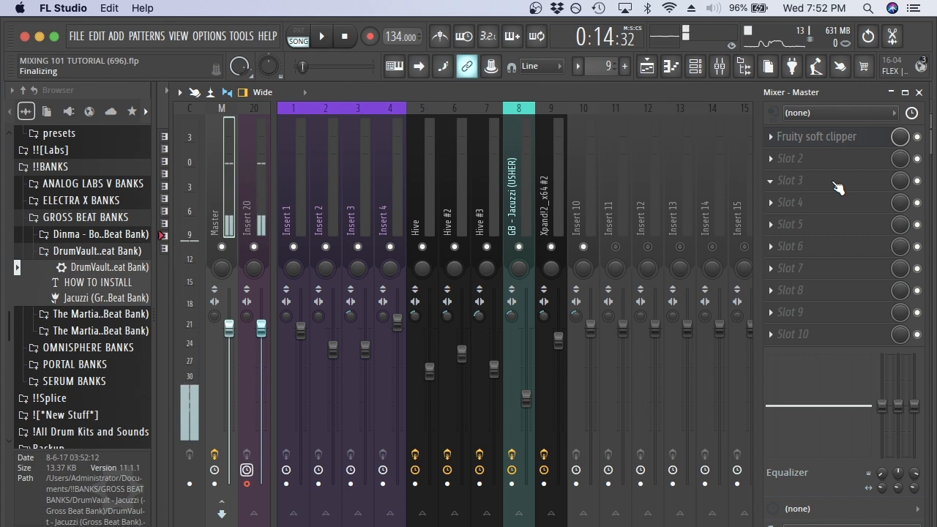
# - Review the effect chains on the Hive, Hive #2, Hive #3, GB - Jacuzzi (USHER) and Xpand!2_x64 #2 tracks
pyautogui.click(422, 186)
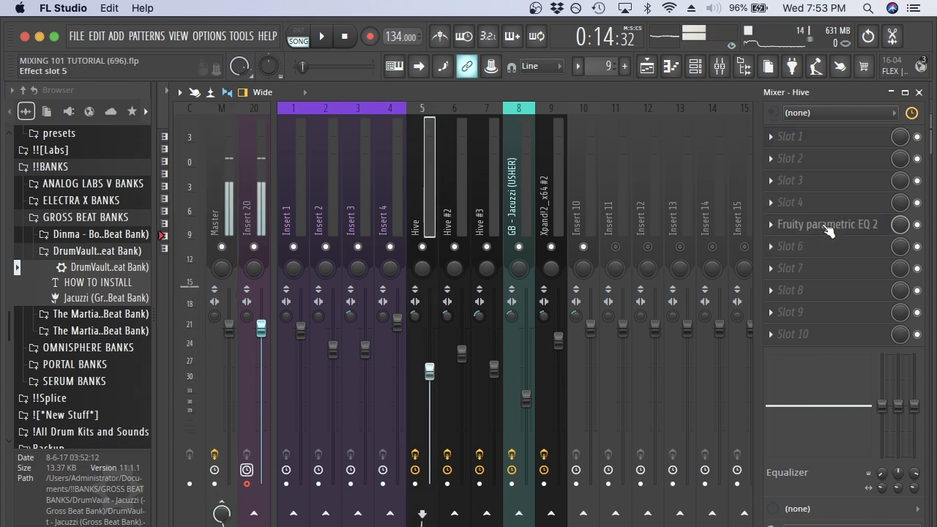
pyautogui.click(463, 190)
pyautogui.click(486, 192)
pyautogui.click(519, 191)
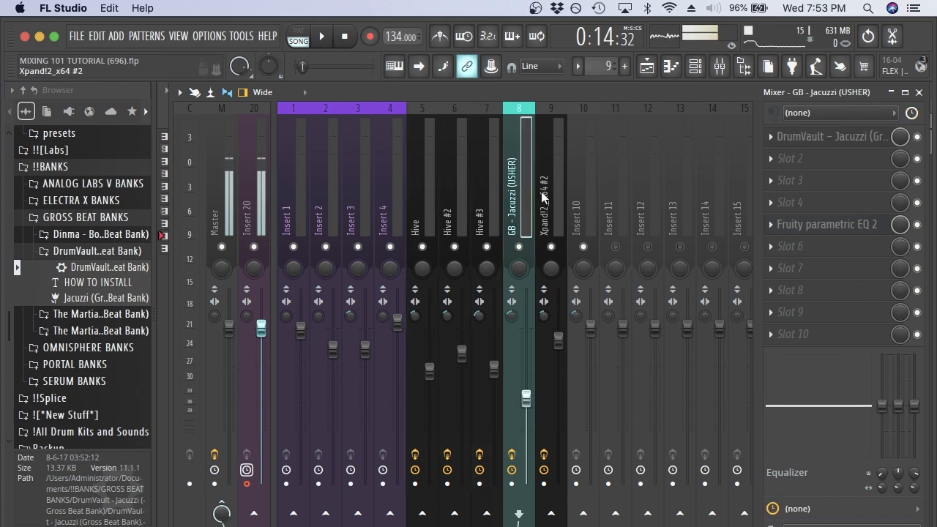
pyautogui.click(542, 192)
# - Make the band 1 low-cut slope gentler in the Hive track's Fruity parametric EQ 2 and close the equalizer
pyautogui.click(428, 196)
pyautogui.click(827, 224)
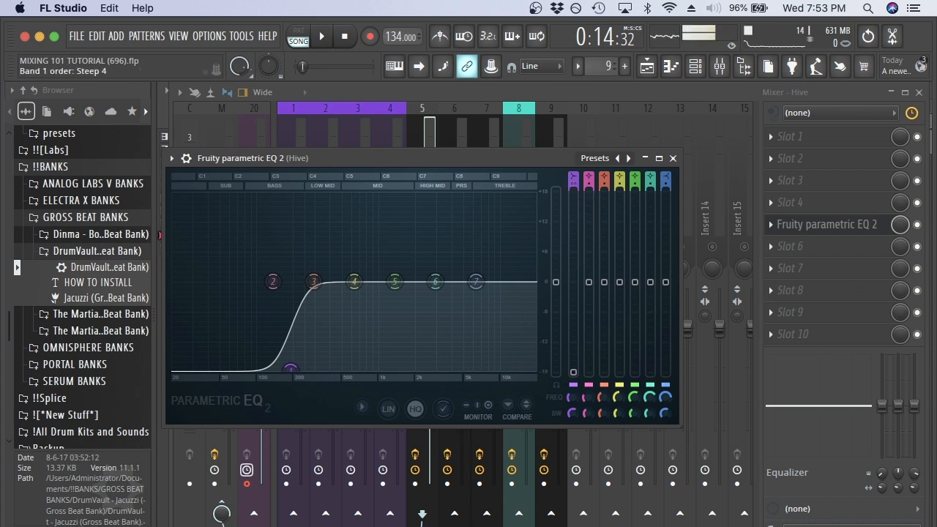
pyautogui.scroll(-2, 290, 368)
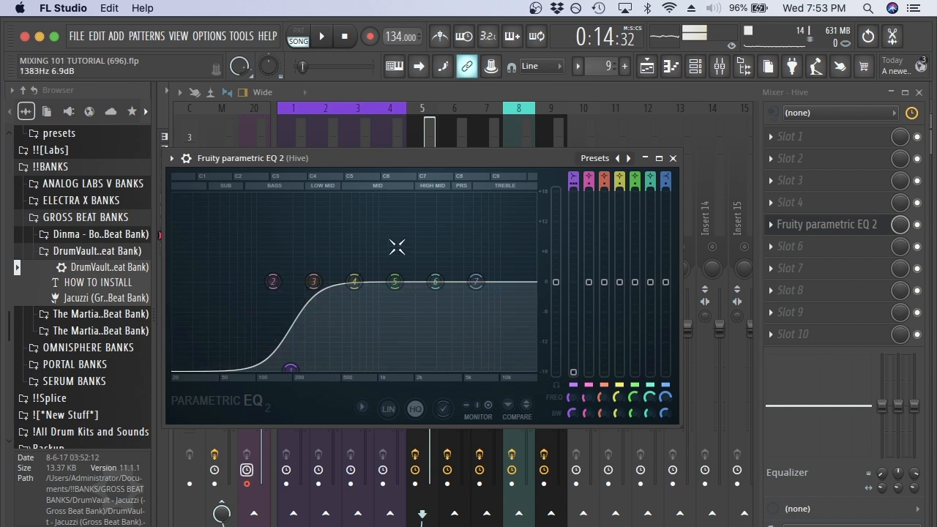
pyautogui.click(673, 158)
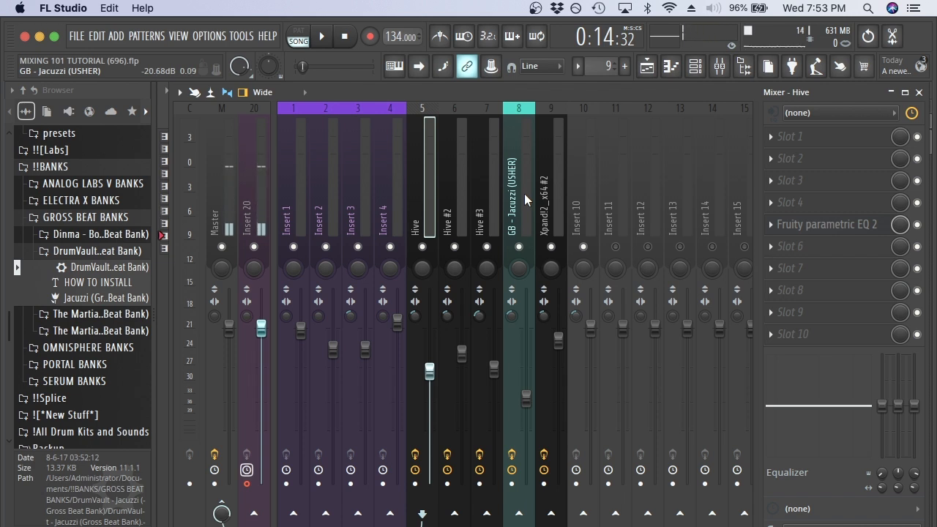
# - Check the effects on GB - Jacuzzi and Xpand!2_x64 #2, and open the Xpand!2_x64 clip's piano roll in pattern mode
pyautogui.click(524, 194)
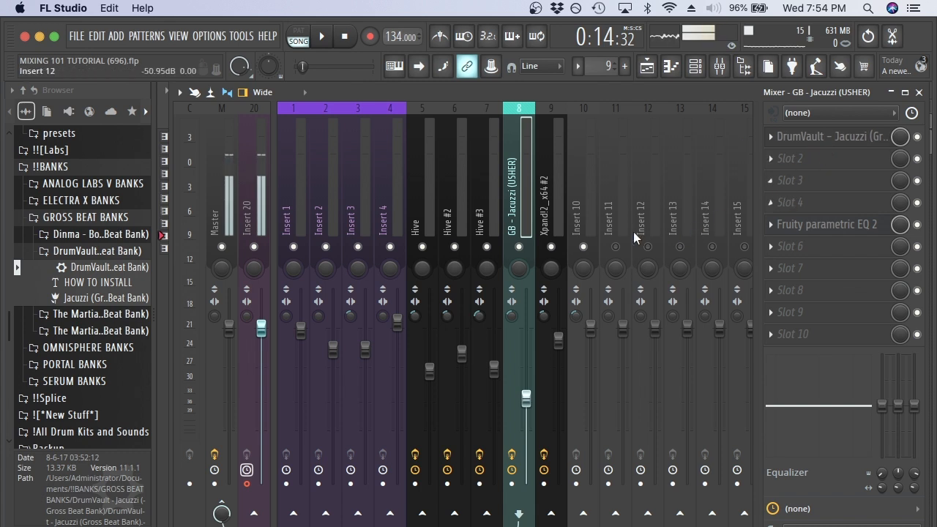
pyautogui.click(558, 193)
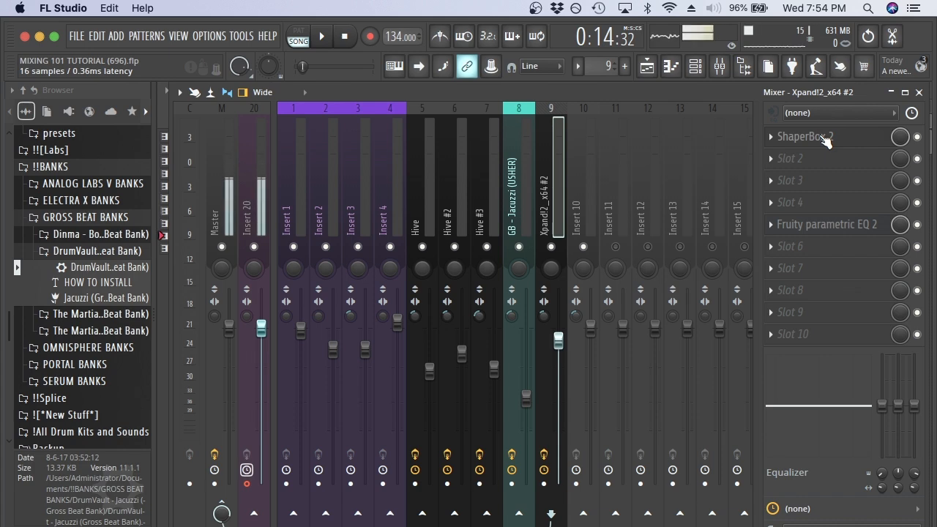
pyautogui.click(646, 66)
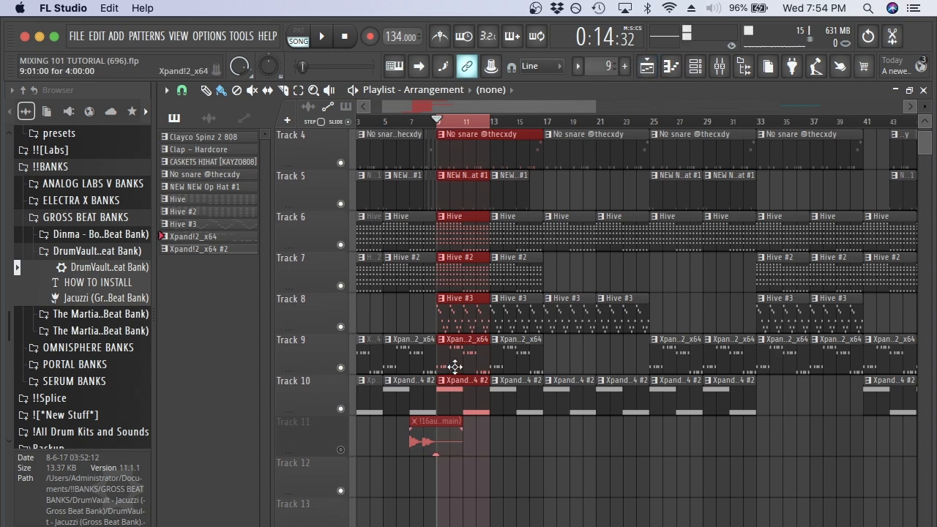
pyautogui.doubleClick(454, 366)
pyautogui.click(299, 37)
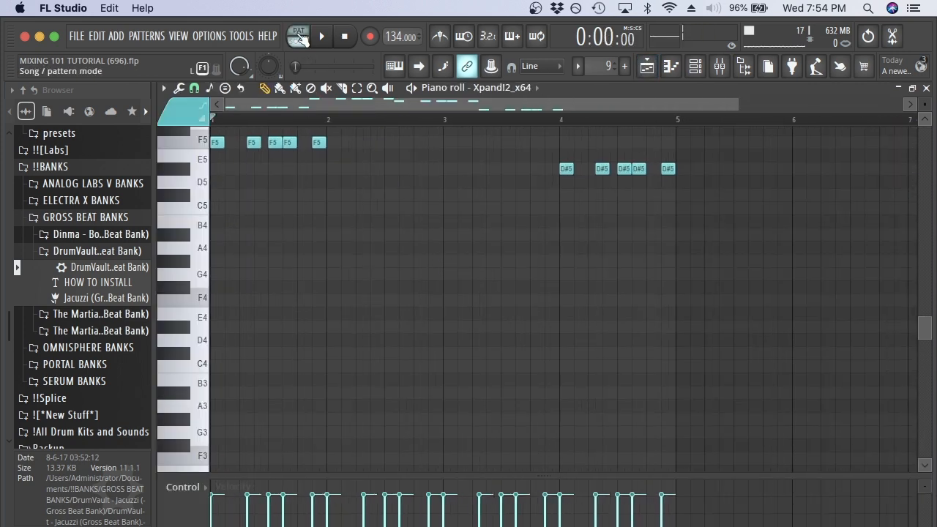
pyautogui.scroll(7, 412, 203)
pyautogui.scroll(-3, 498, 157)
pyautogui.scroll(-2, 506, 151)
# - Play the Xpand!2_x64 pattern with and without the DrumVault - Jacuzzi effect on the GB - Jacuzzi track to compare the sound
pyautogui.click(719, 65)
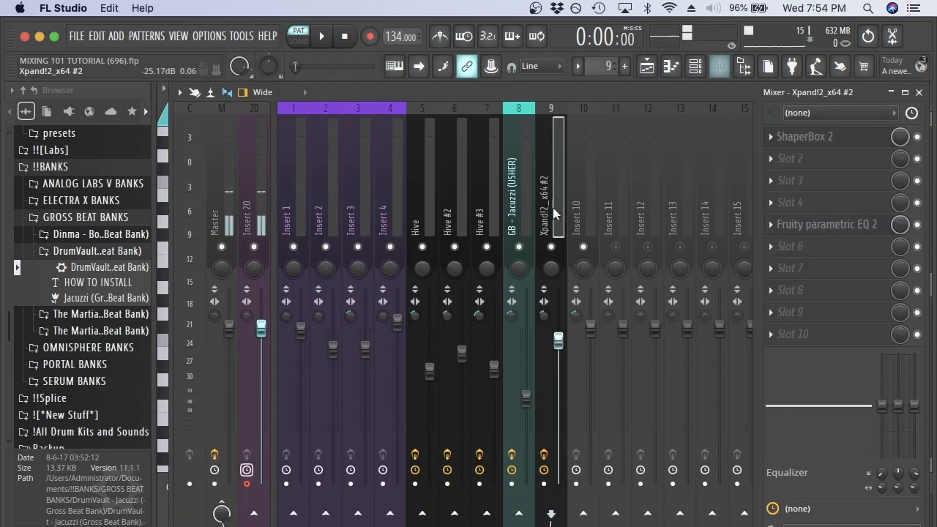
pyautogui.click(516, 190)
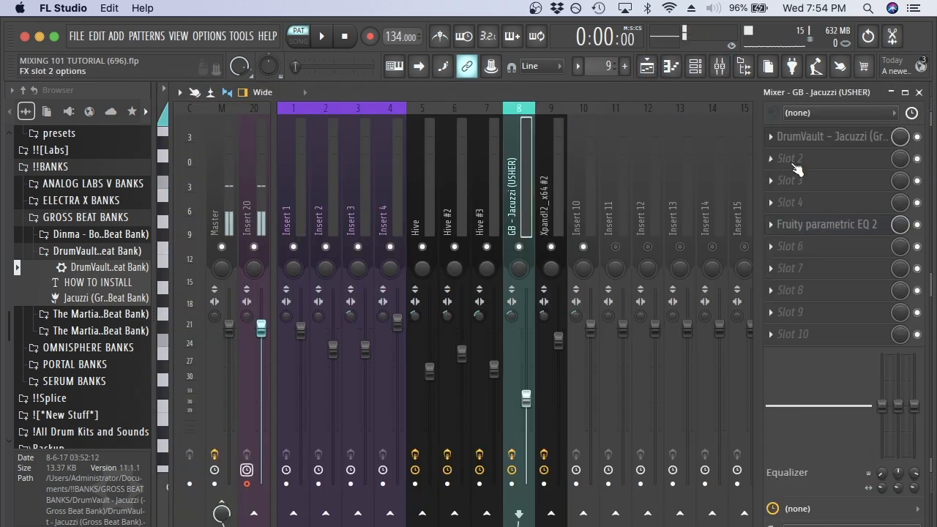
pyautogui.click(695, 66)
pyautogui.press('space')
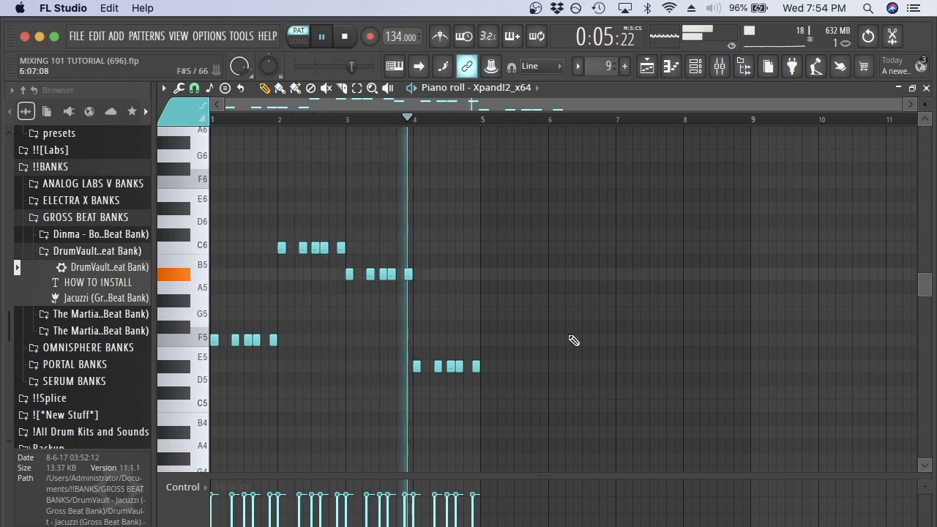
pyautogui.press('space')
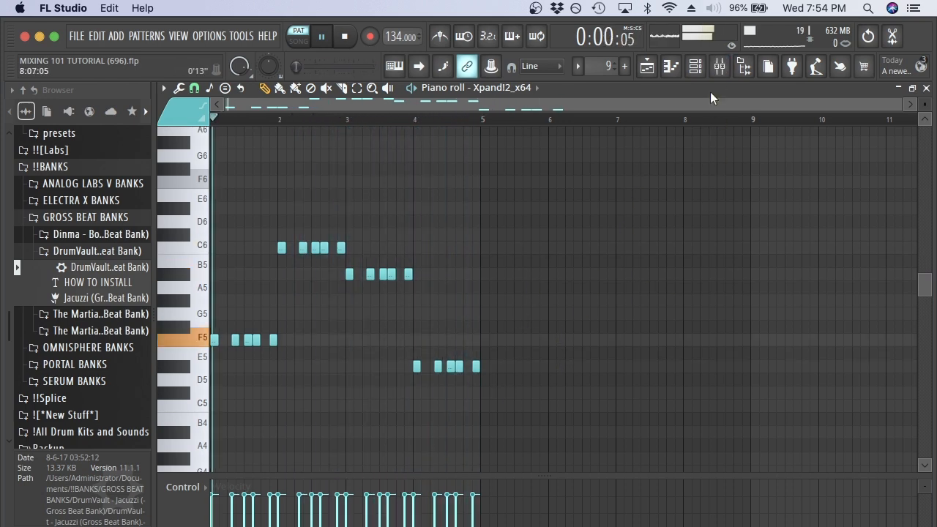
pyautogui.click(719, 65)
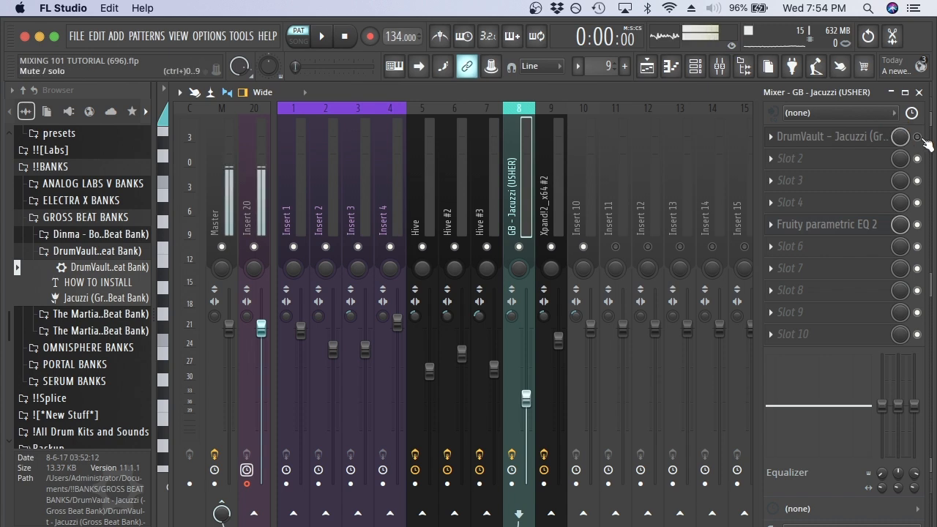
pyautogui.press('space')
pyautogui.click(670, 68)
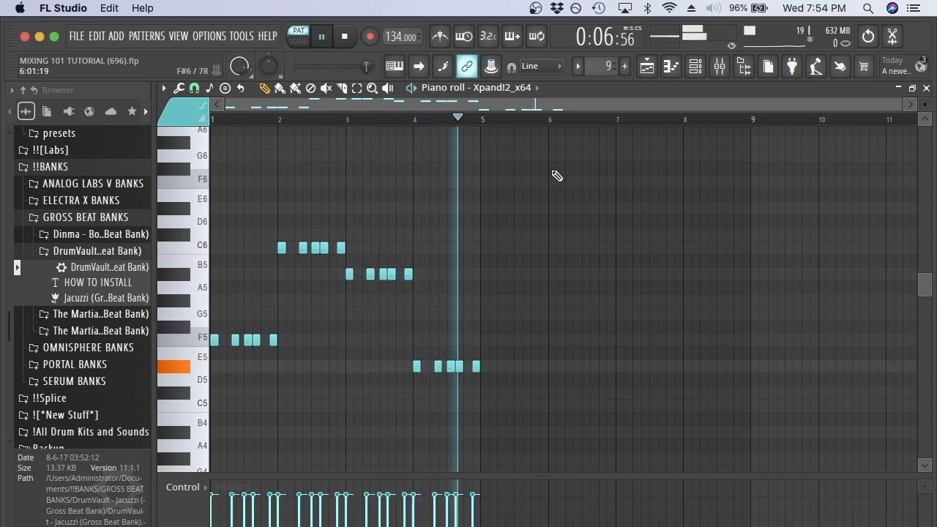
pyautogui.press('space')
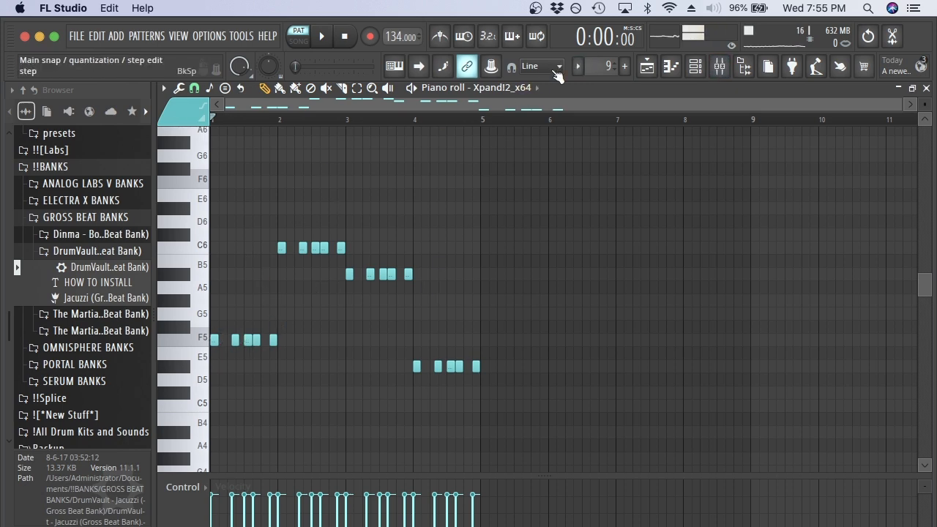
# - Select the Xpand!2_x64 #2 mixer track and open its pattern from the playlist in the piano roll
pyautogui.click(646, 68)
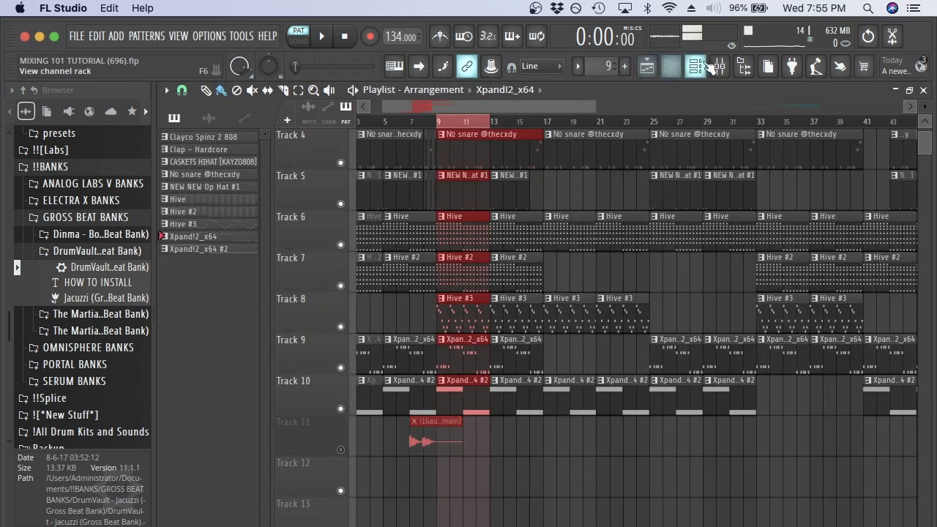
pyautogui.click(719, 66)
pyautogui.click(555, 197)
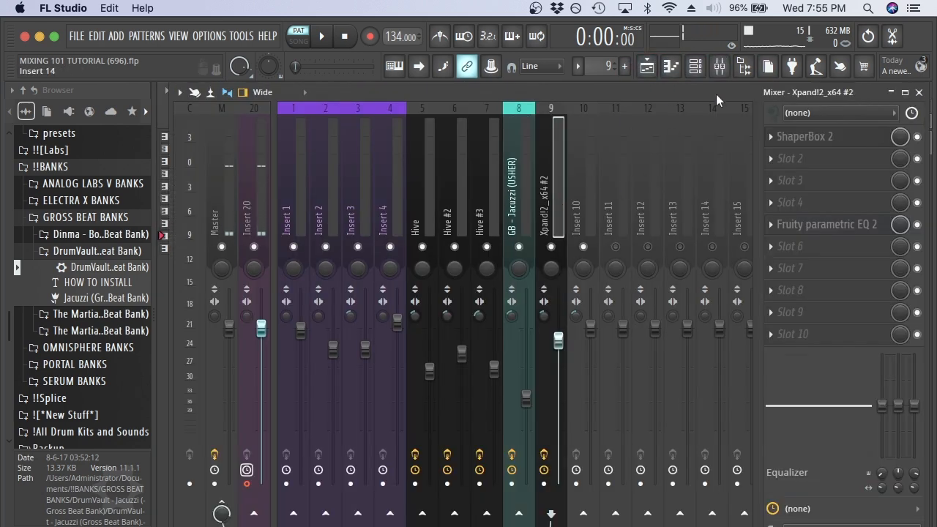
pyautogui.click(647, 70)
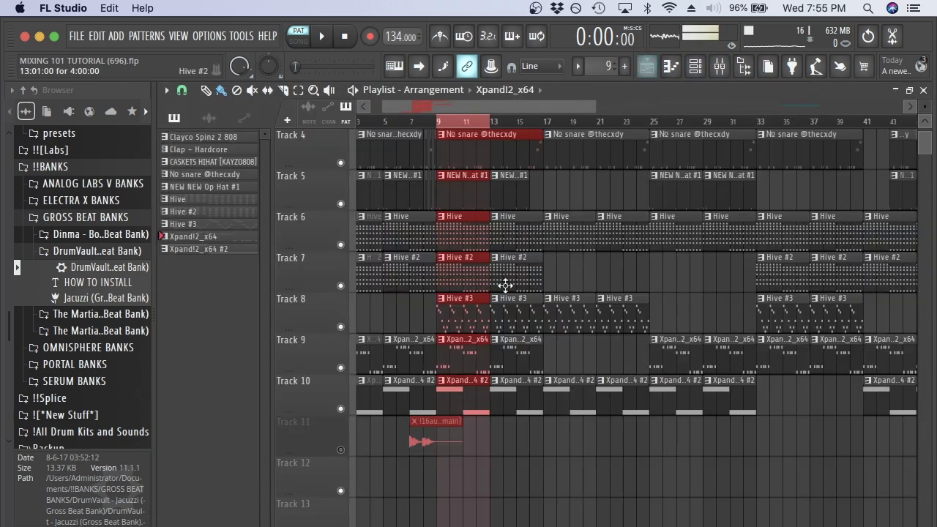
pyautogui.doubleClick(465, 398)
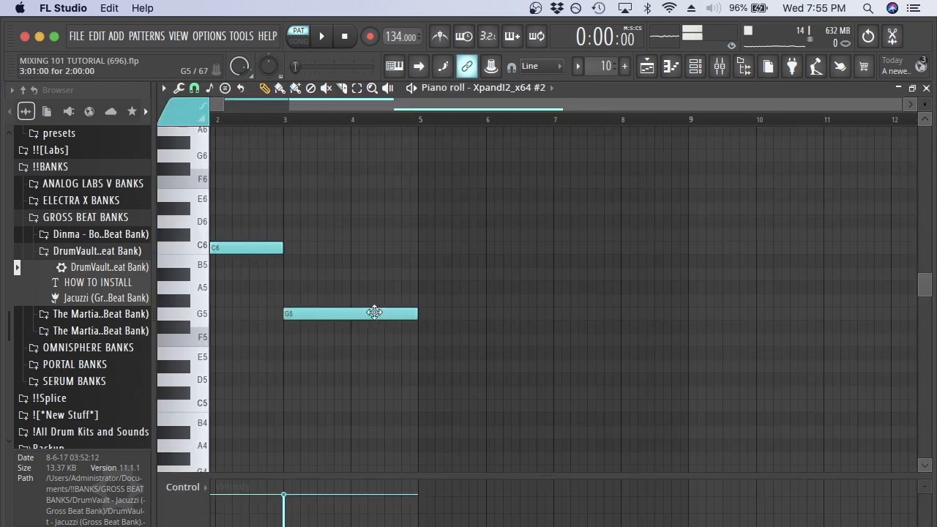
# - Play the Xpand!2_x64 #2 pattern with ShaperBox 2 bypassed, and replay it with the effect enabled
pyautogui.click(719, 67)
pyautogui.click(917, 137)
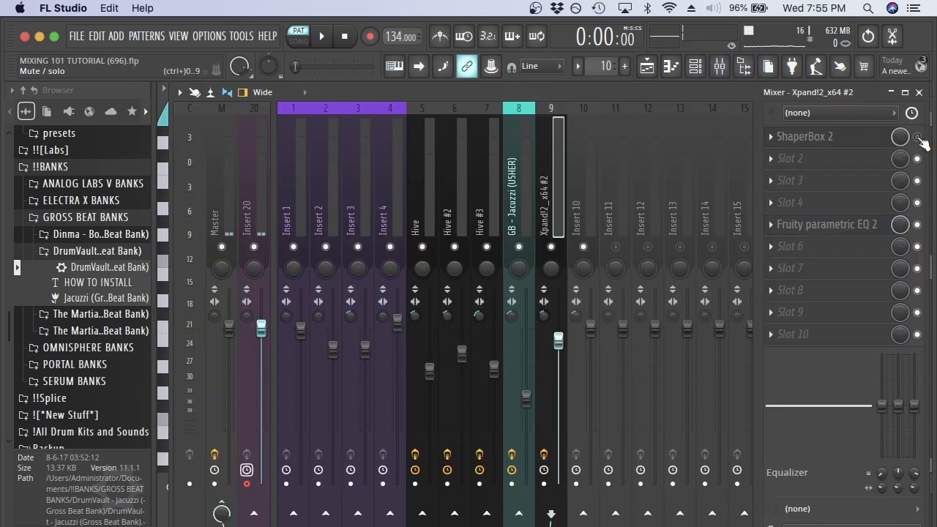
pyautogui.click(673, 66)
pyautogui.press('space')
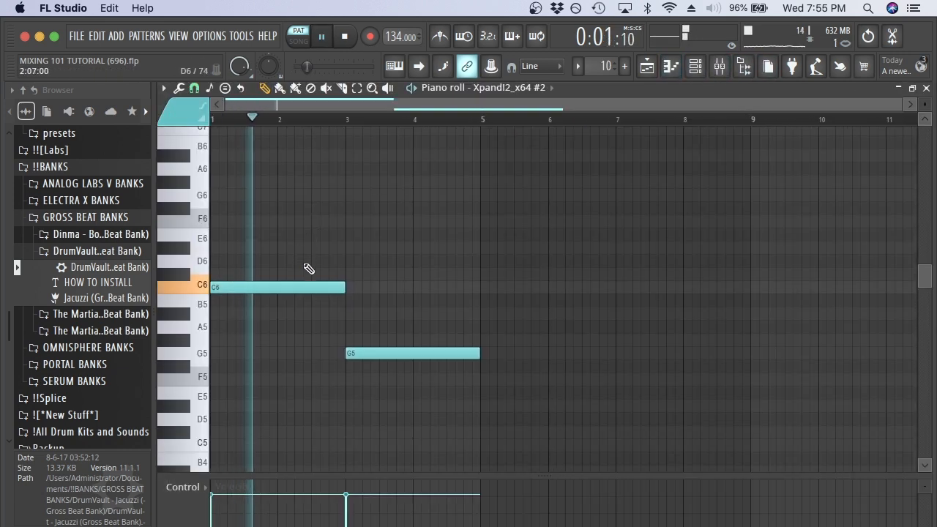
pyautogui.click(720, 67)
pyautogui.press('space')
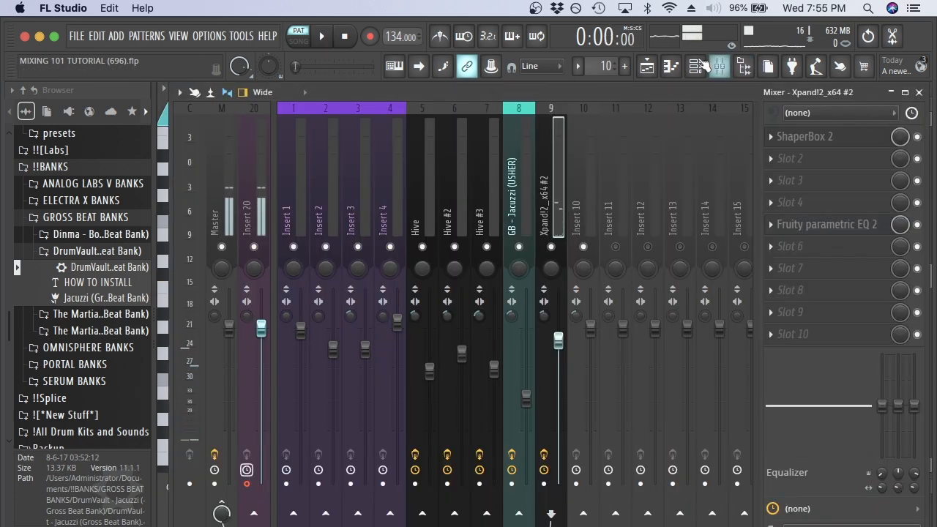
pyautogui.click(672, 67)
pyautogui.press('space')
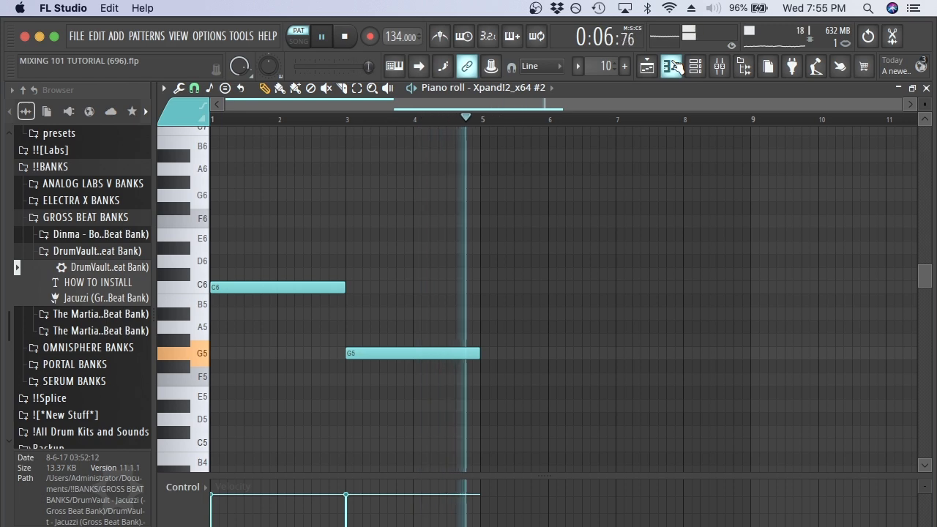
# - Stop playback and review the playlist arrangement and the Hive track's effects in the mixer
pyautogui.press('space')
pyautogui.click(655, 67)
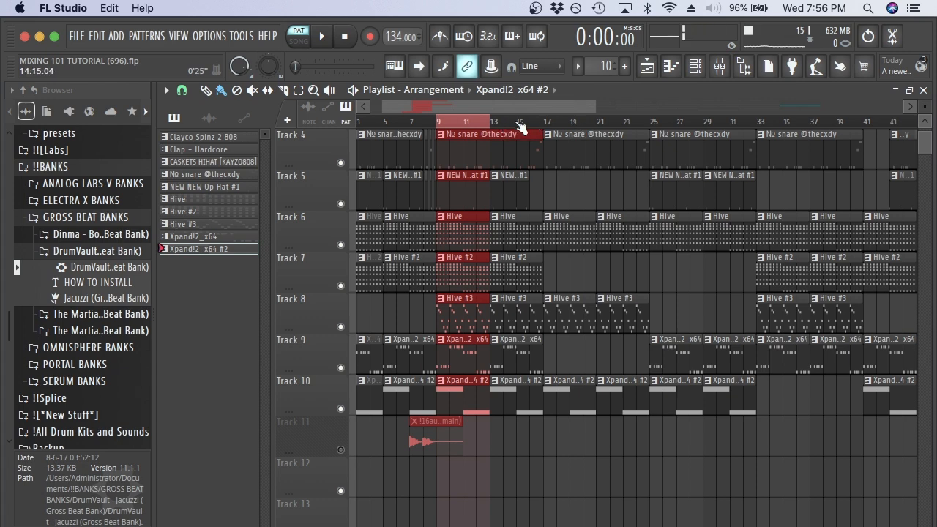
pyautogui.click(720, 68)
pyautogui.click(721, 68)
pyautogui.hscroll(-2, 512, 180)
pyautogui.scroll(3, 501, 198)
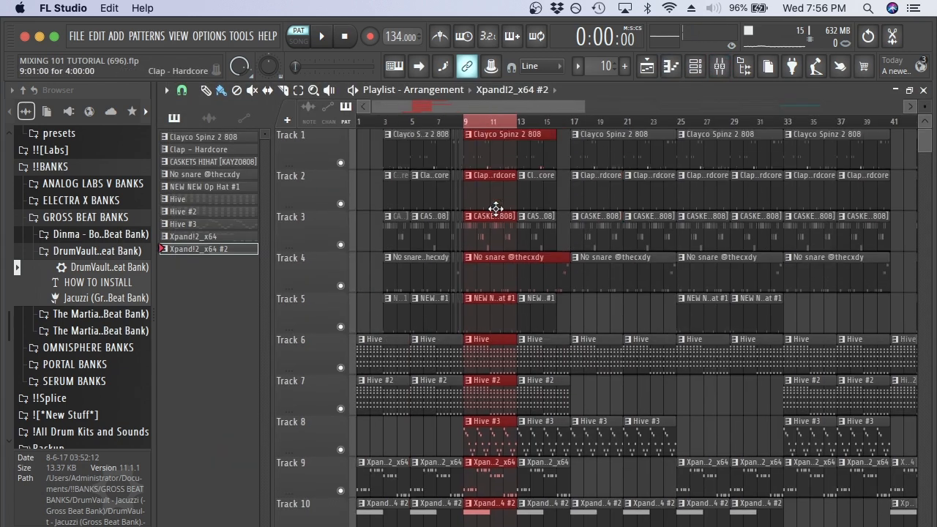
pyautogui.click(722, 66)
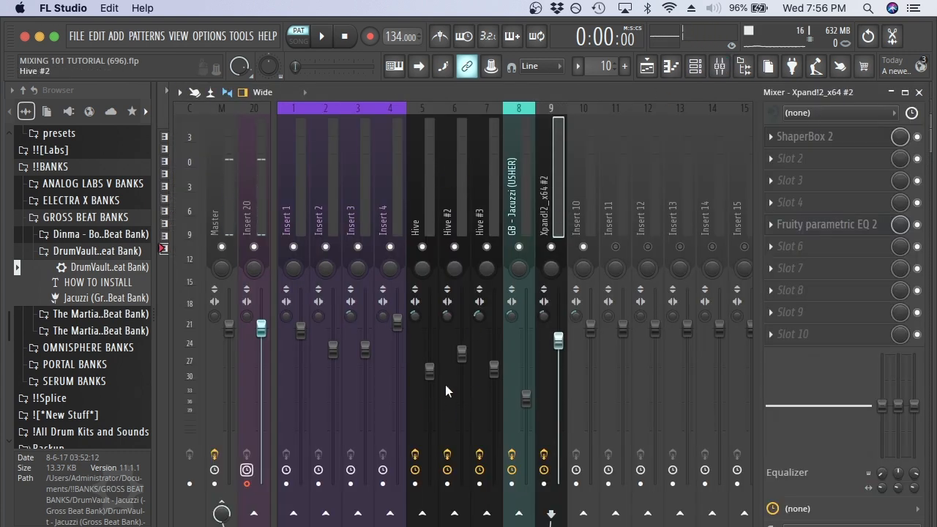
pyautogui.click(428, 371)
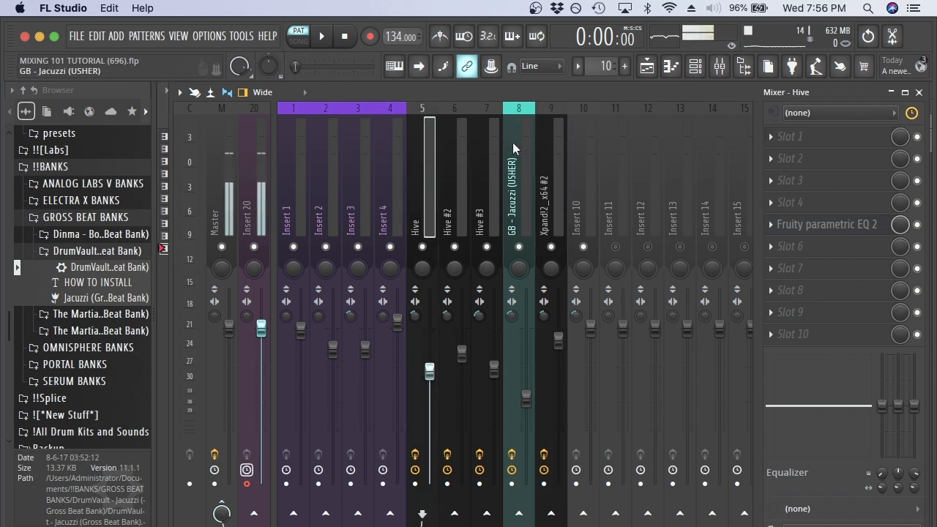
pyautogui.click(648, 68)
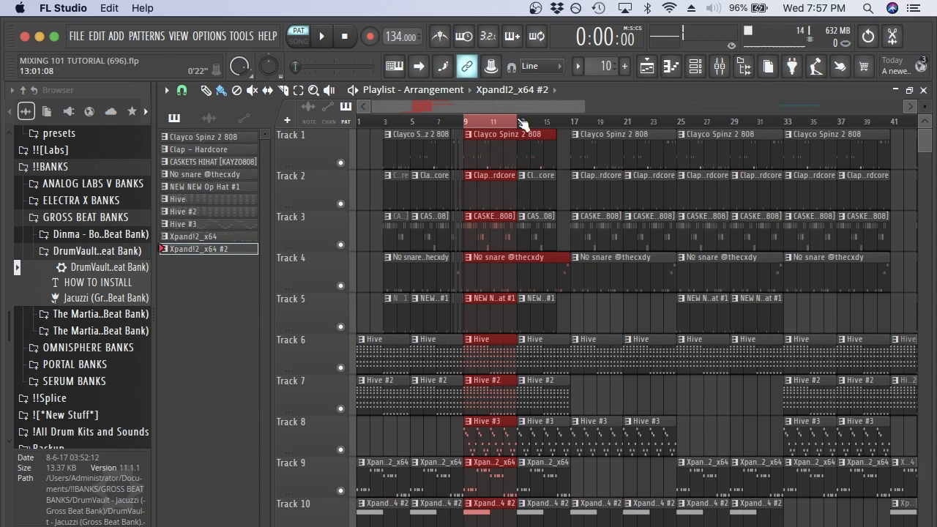
pyautogui.click(720, 67)
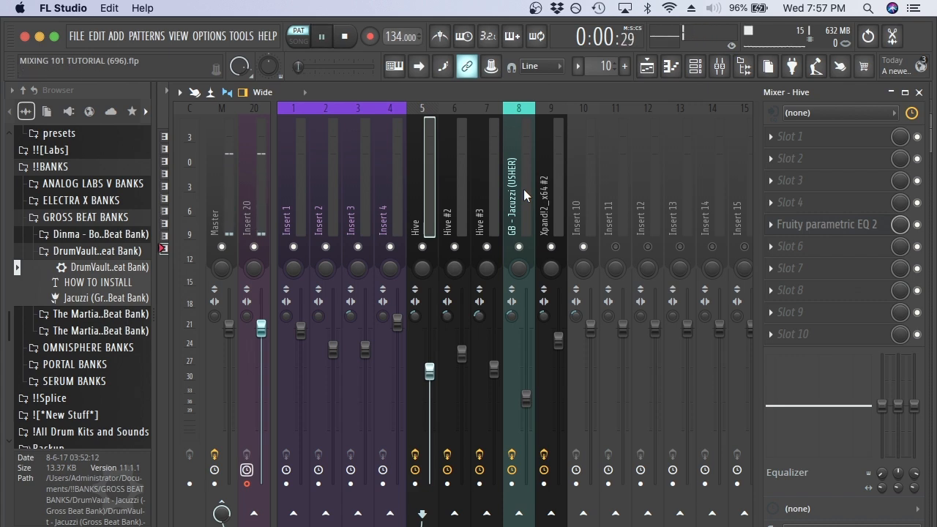
# - Switch playback to song mode and play the selected section from bar 9 while checking the mixer levels
pyautogui.click(308, 41)
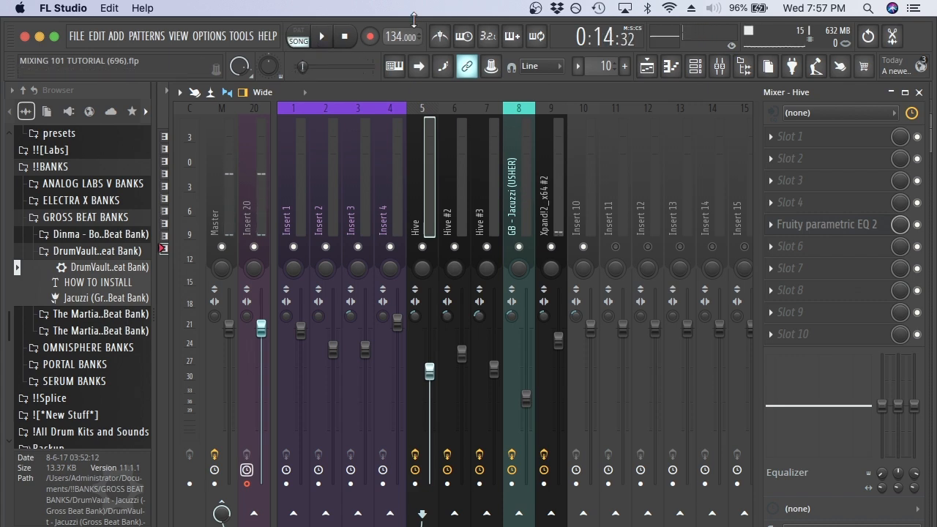
pyautogui.click(647, 65)
pyautogui.press('space')
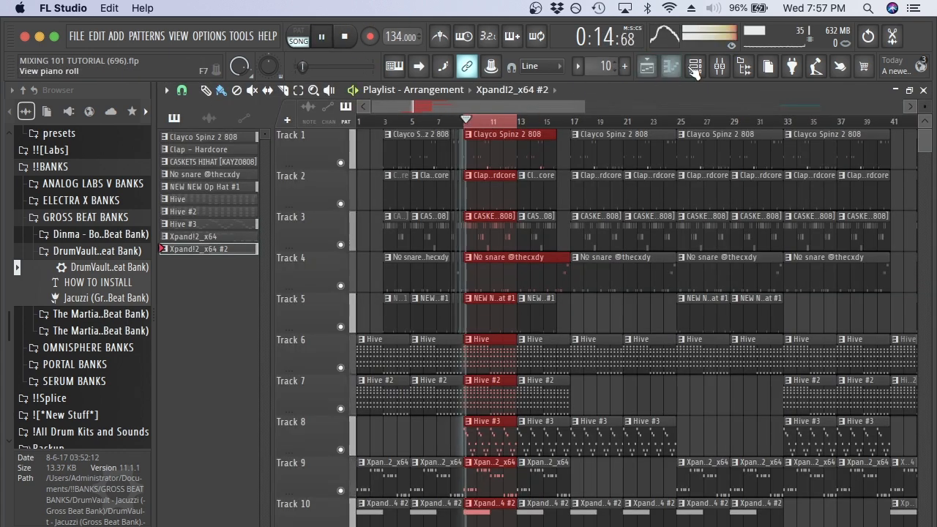
pyautogui.press('F9')
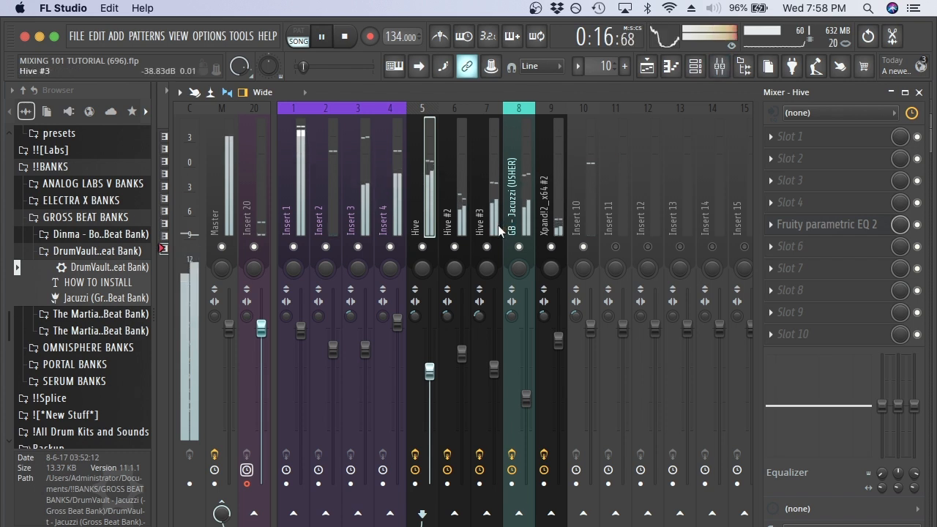
pyautogui.press('space')
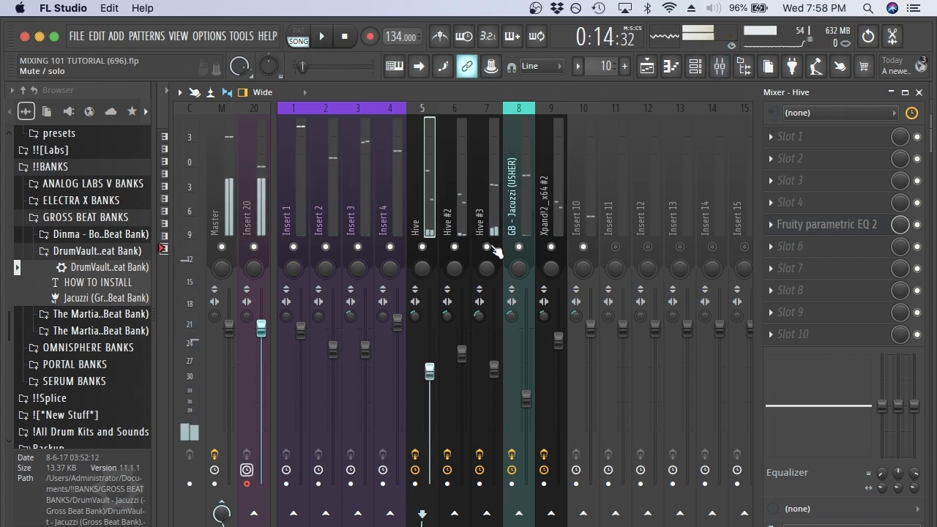
# - Solo the Hive #3 mixer track during playback, restore all tracks to hear the full mix, and stop
pyautogui.rightClick(488, 248)
pyautogui.press('space')
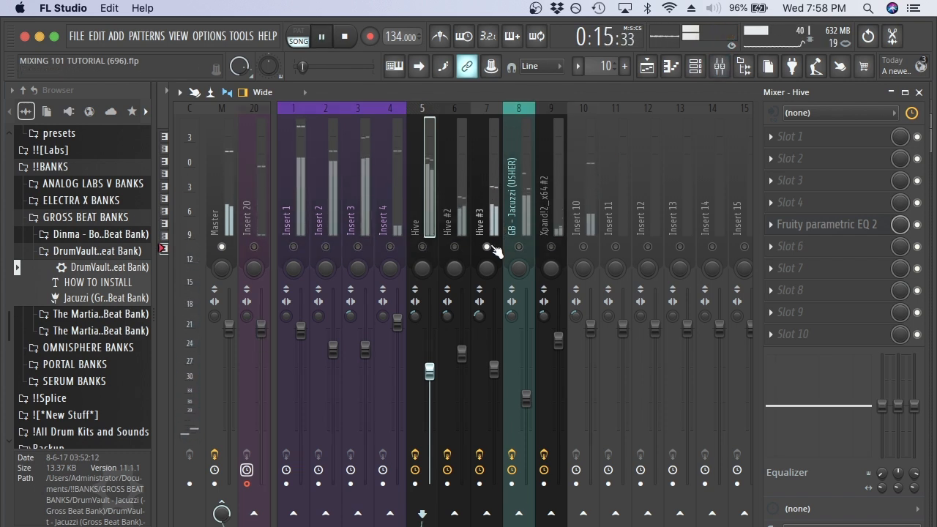
pyautogui.rightClick(303, 248)
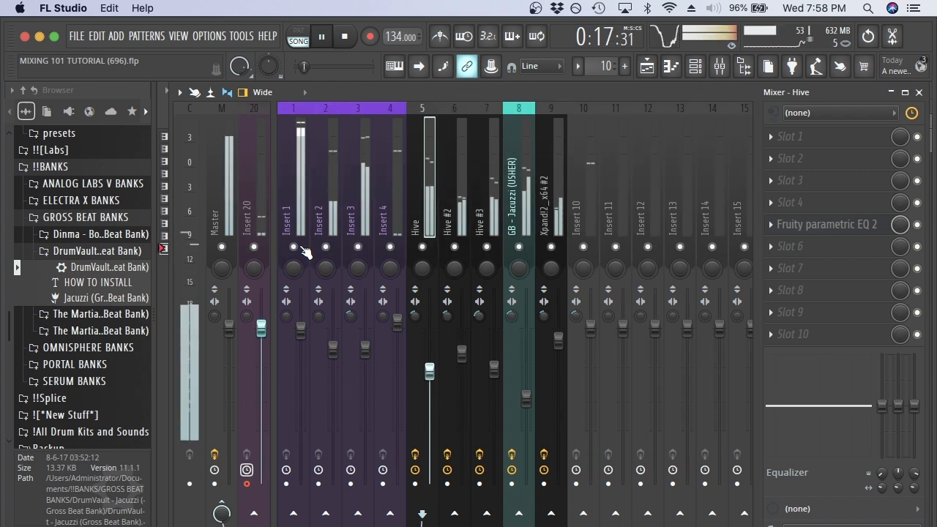
pyautogui.press('space')
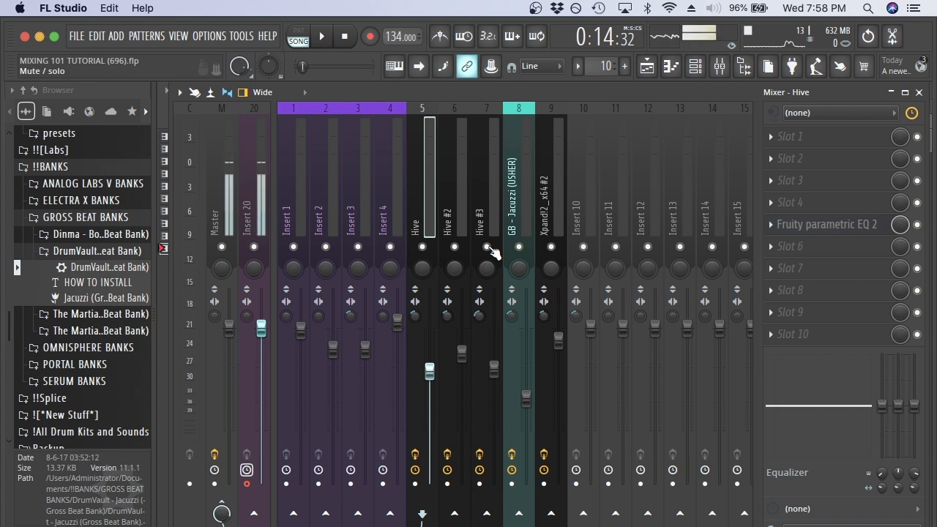
# - With the song playing, raise the Hive #3 and Xpand!2_x64 #2 volumes and slightly lower Insert 10
pyautogui.press('space')
pyautogui.moveTo(495, 369); pyautogui.dragTo(494, 330)
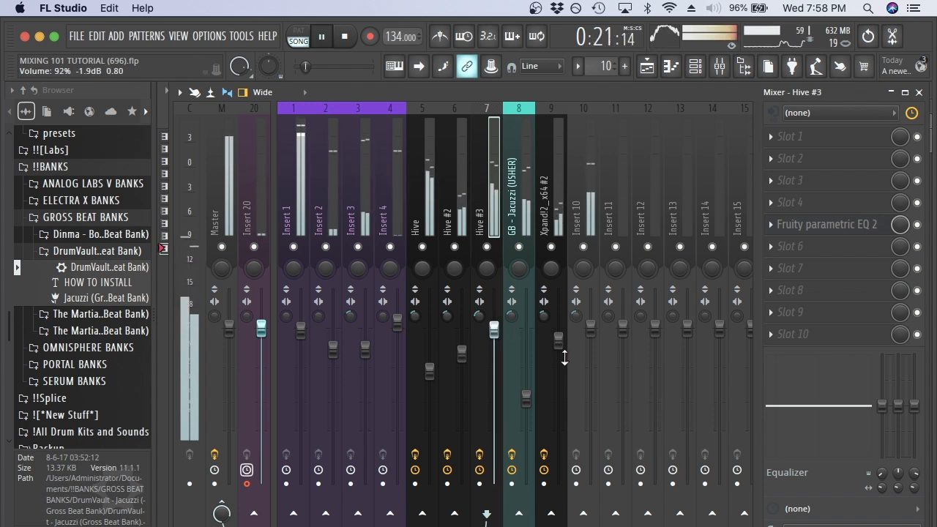
pyautogui.moveTo(558, 341); pyautogui.dragTo(545, 319)
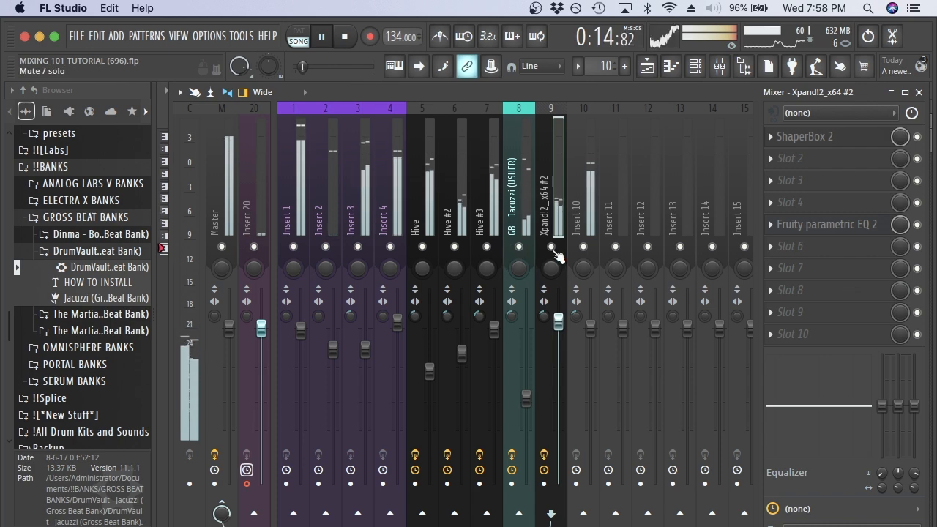
pyautogui.moveTo(590, 327); pyautogui.dragTo(590, 333)
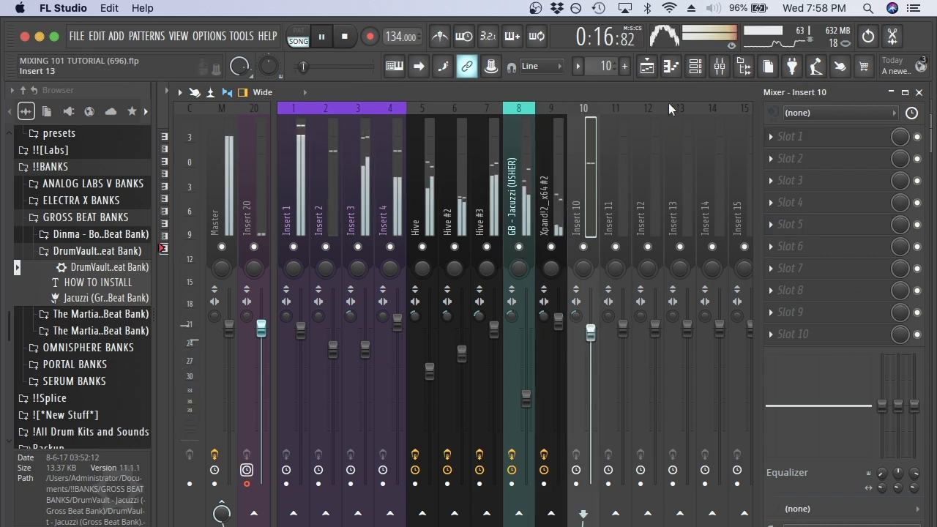
# - Stop playback and inspect the Clayco Spinz 2 808 and CASKETS HIHAT [KAYZO808] clips from the playlist in the piano roll
pyautogui.click(650, 72)
pyautogui.press('space')
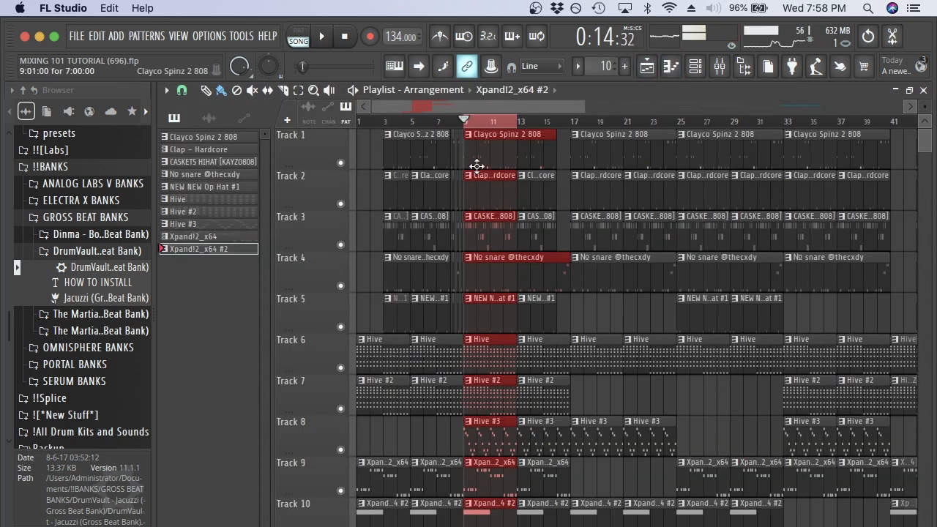
pyautogui.doubleClick(498, 142)
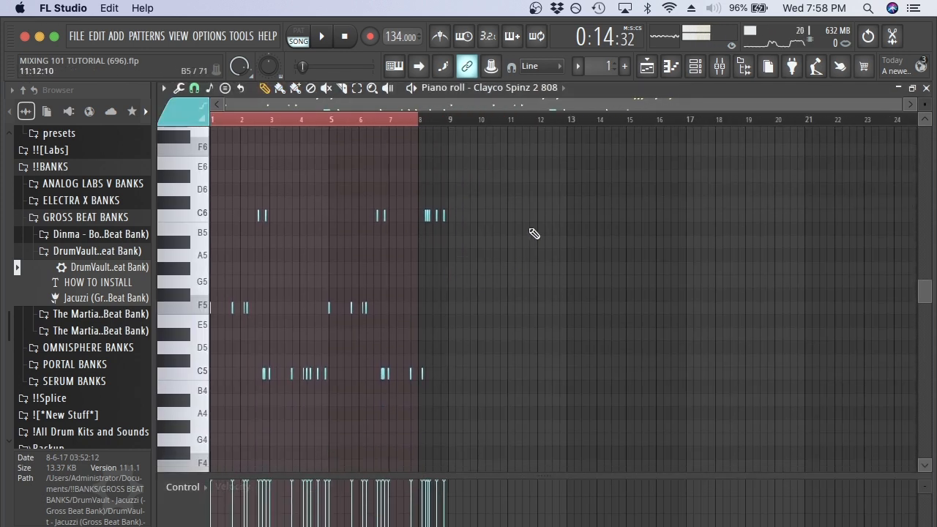
pyautogui.press('F5')
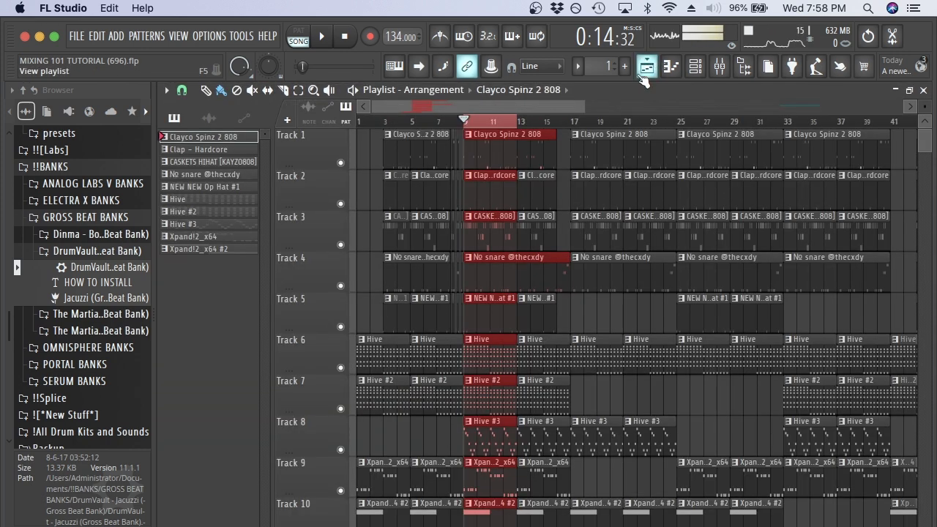
pyautogui.doubleClick(478, 223)
pyautogui.scroll(-5, 483, 229)
pyautogui.scroll(4, 444, 246)
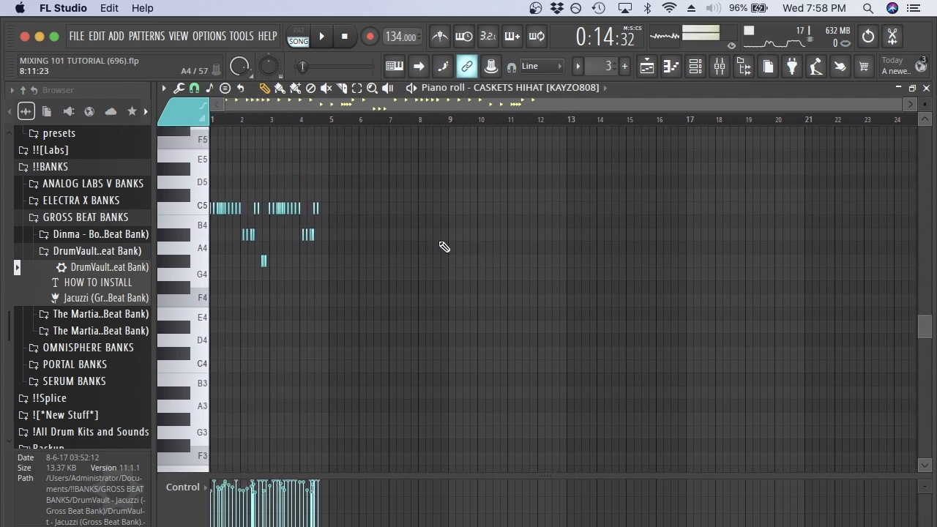
pyautogui.hotkey('alt', 'r')
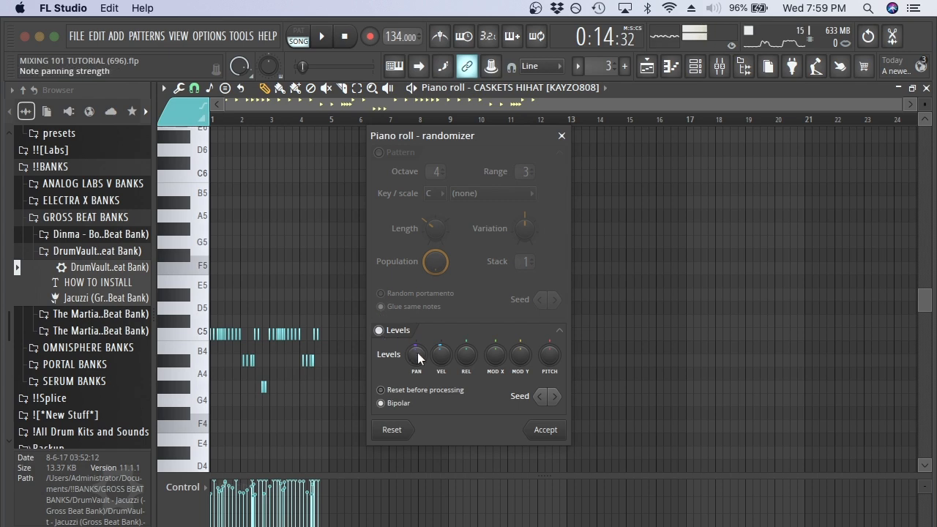
pyautogui.moveTo(417, 357); pyautogui.dragTo(443, 355)
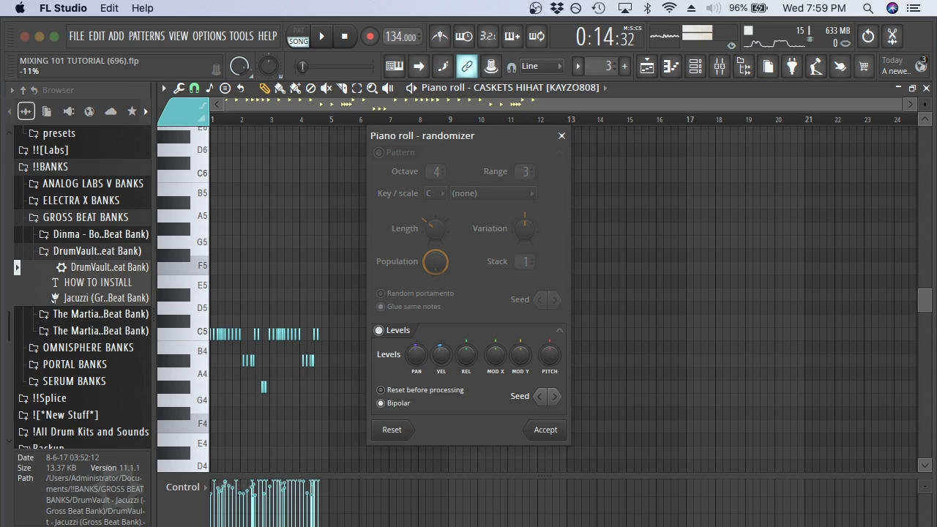
pyautogui.click(561, 136)
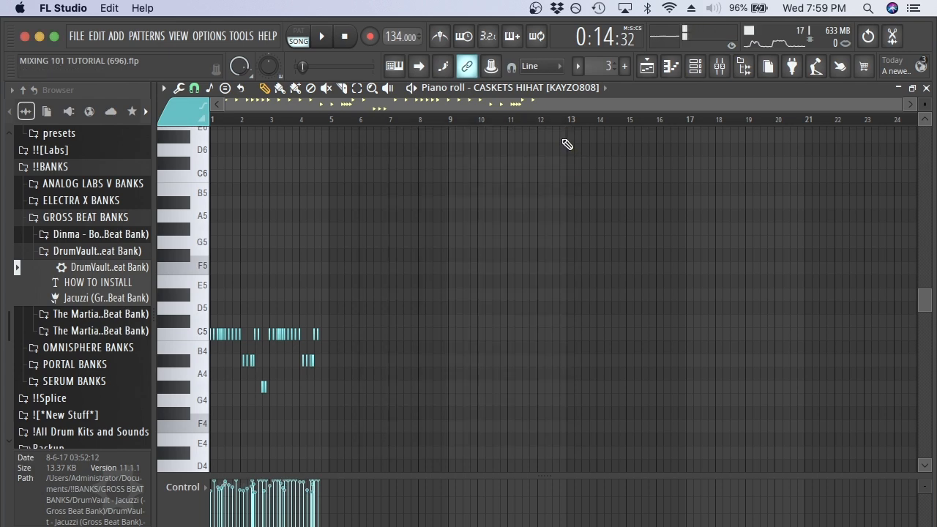
# - Check the hi-hat channel in the mixer and channel rack, and play its pattern in the piano roll
pyautogui.click(719, 65)
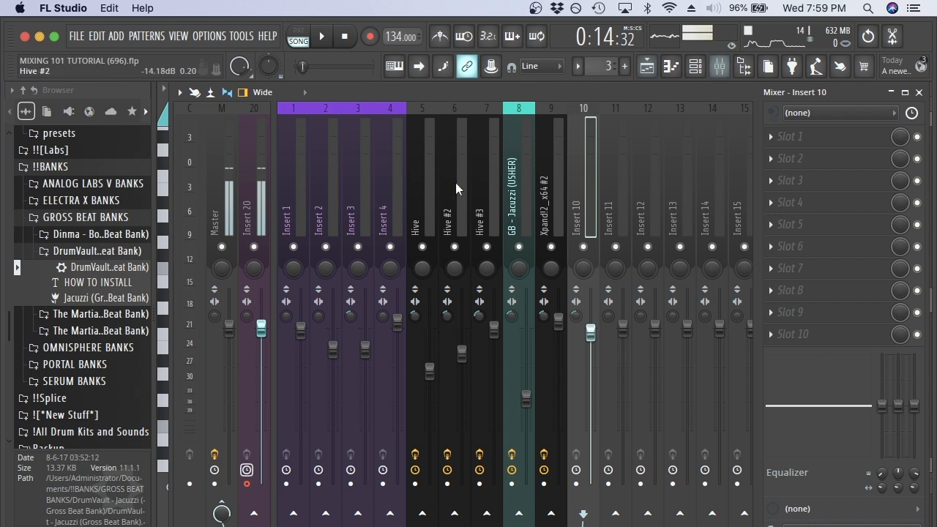
pyautogui.click(670, 65)
pyautogui.click(694, 66)
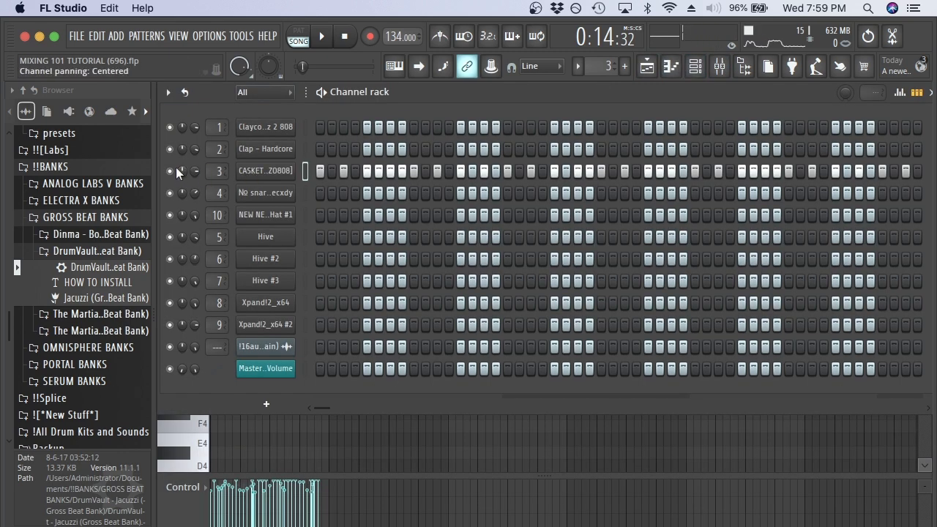
pyautogui.click(719, 66)
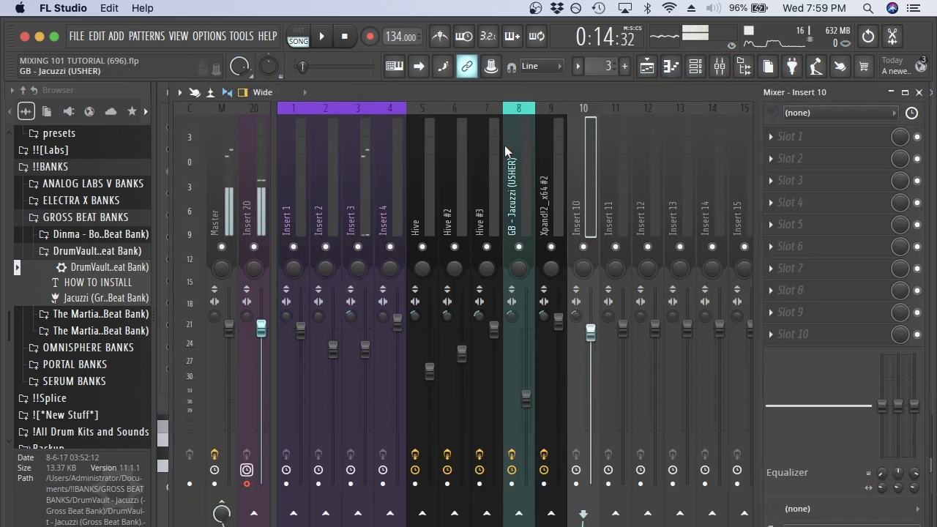
pyautogui.click(670, 66)
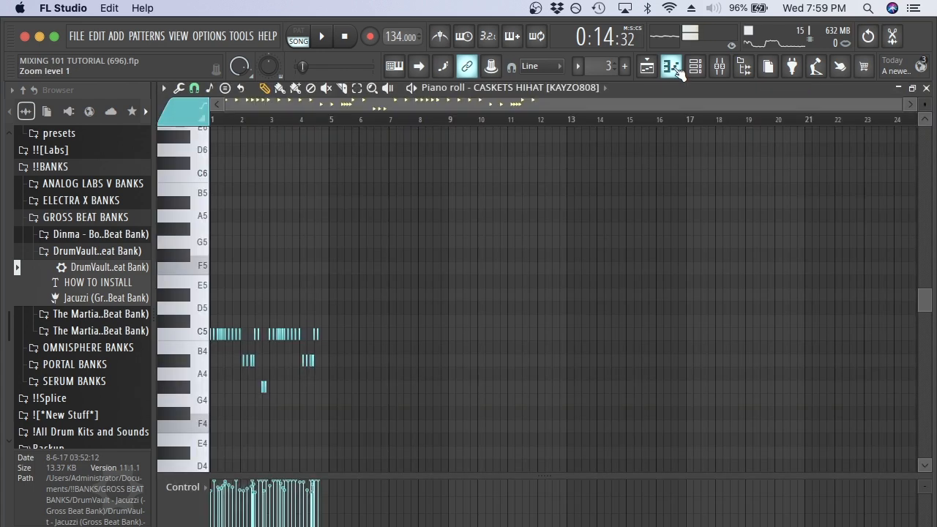
pyautogui.scroll(3, 212, 272)
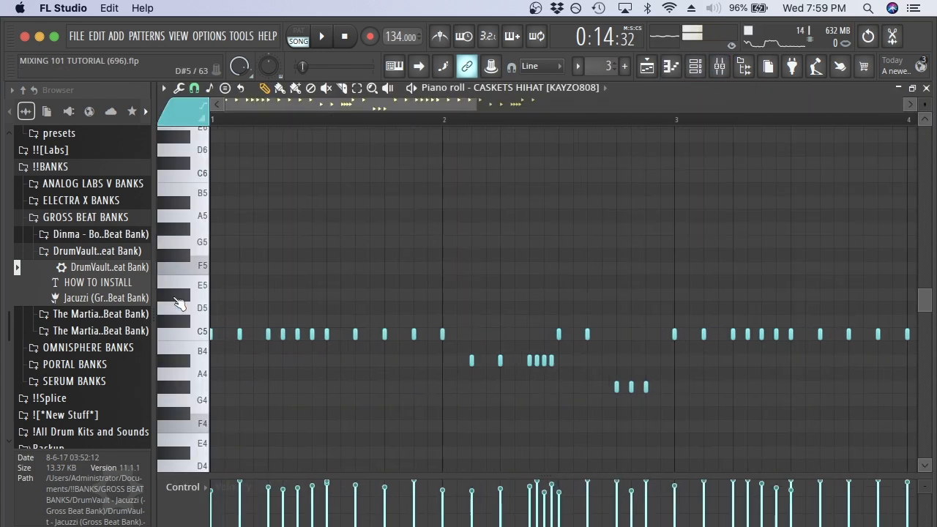
pyautogui.press('space')
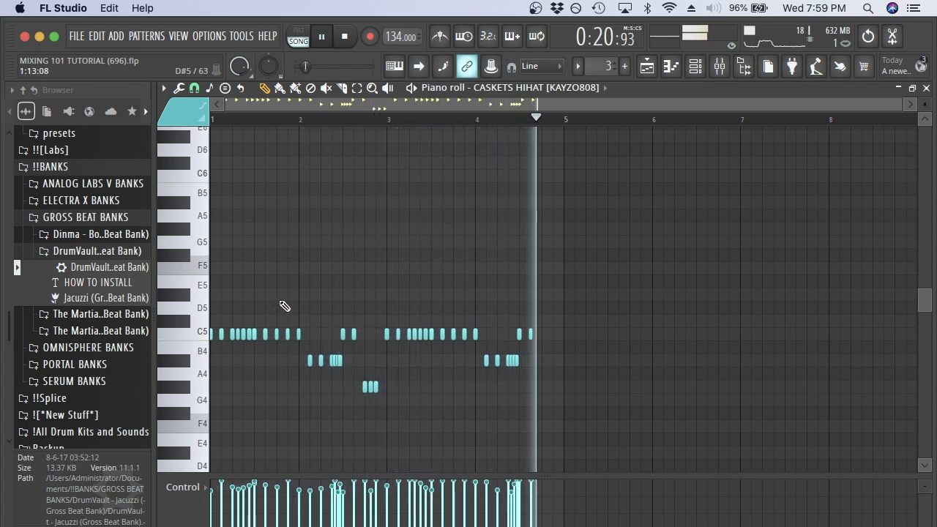
pyautogui.press('space')
# - Zero the pan and velocity levels in the hi-hat randomizer, accept, and even out the velocities of all notes
pyautogui.hotkey('alt', 'r')
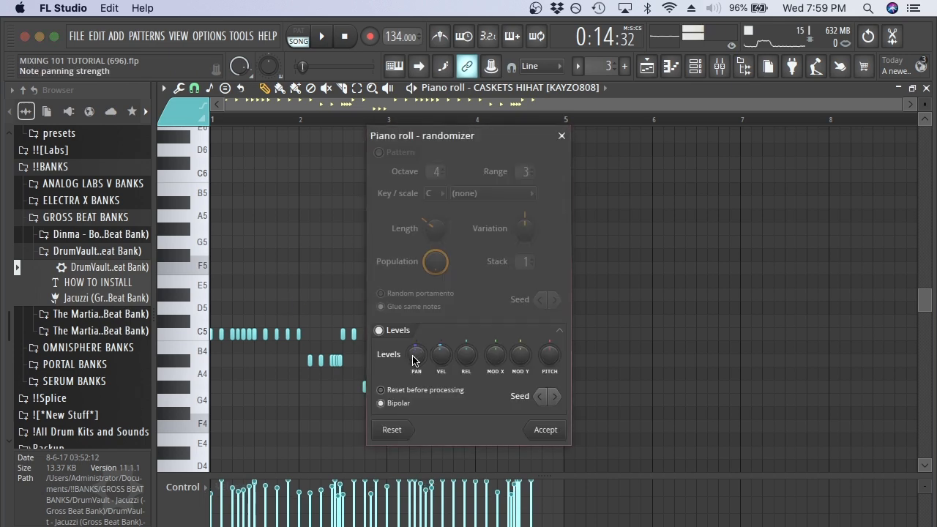
pyautogui.moveTo(458, 360); pyautogui.dragTo(459, 374)
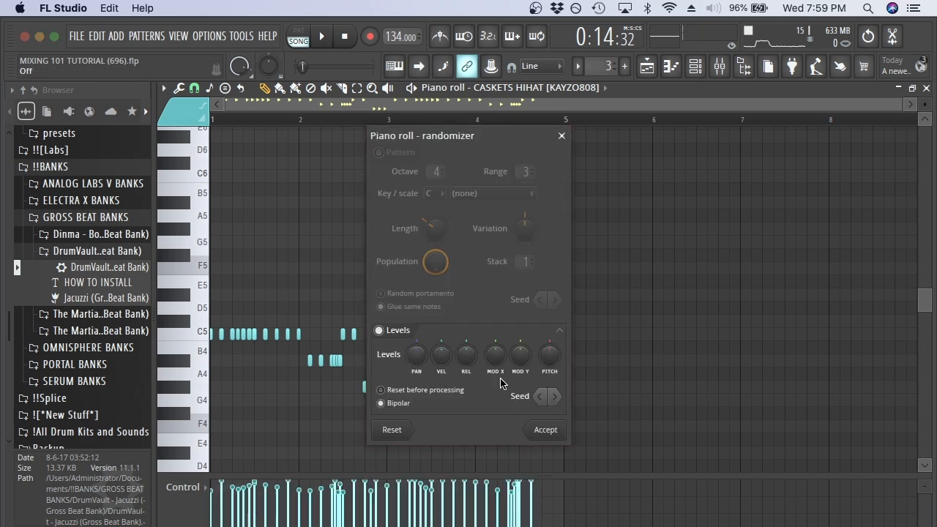
pyautogui.click(554, 429)
pyautogui.hotkey('ctrl', 'a')
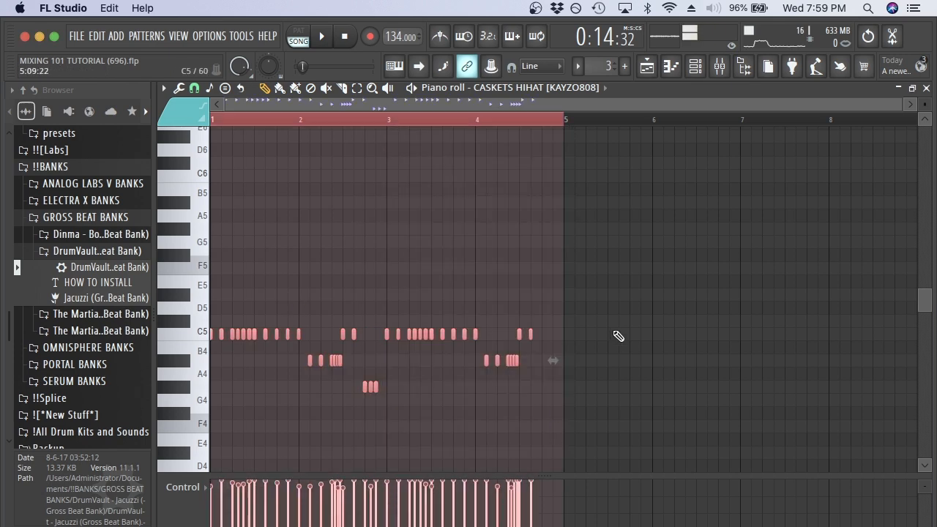
# - Play the section to hear the hi-hats with even velocities, deselect the notes, and stop
pyautogui.press('space')
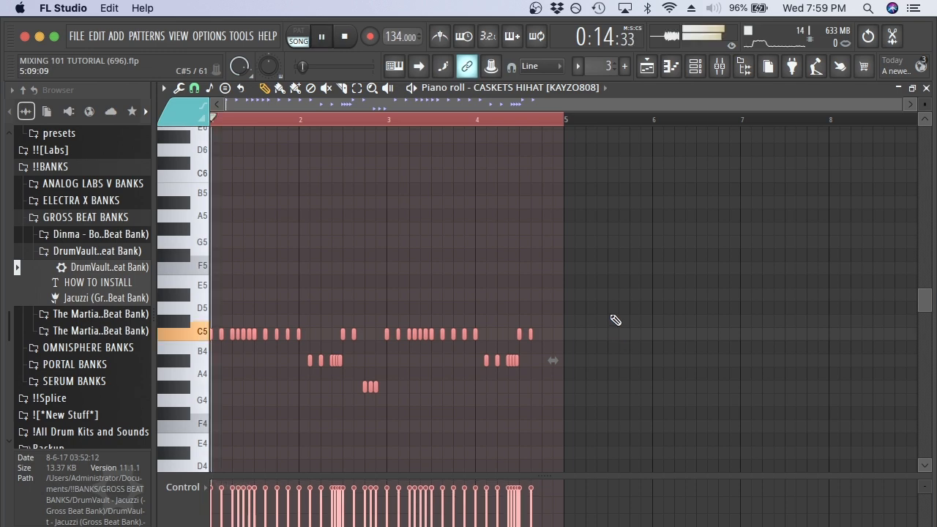
pyautogui.hotkey('ctrl', 'd')
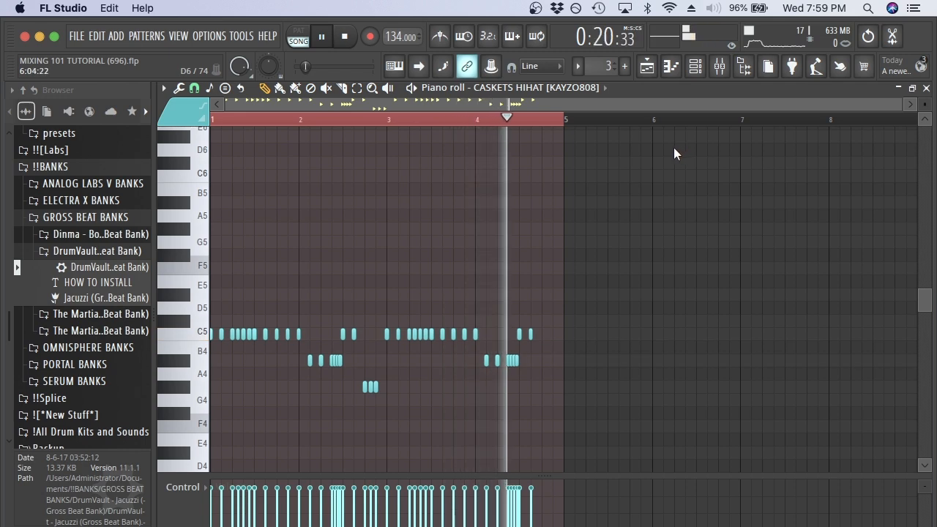
pyautogui.press('space')
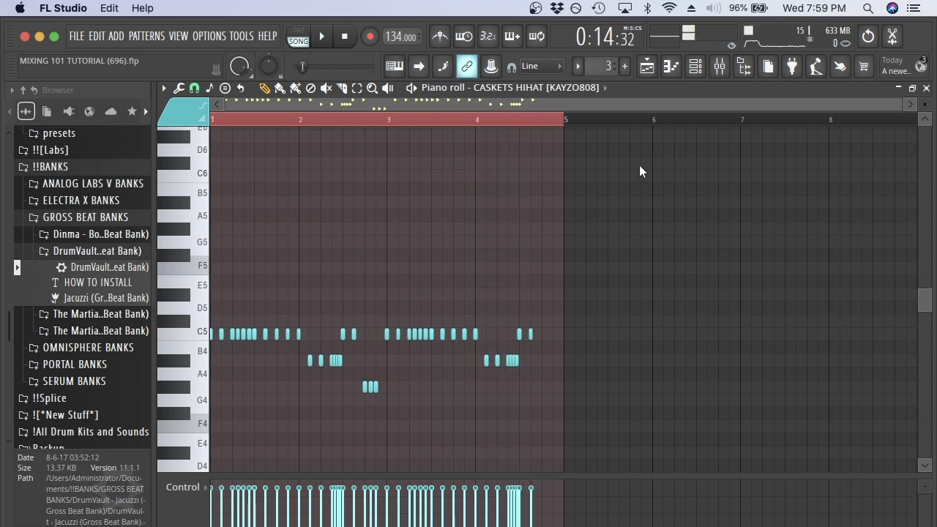
# - Randomize the hi-hat notes' panning and velocity by a small bipolar amount while the section plays, accept the levels, and stop playback
pyautogui.press('space')
pyautogui.hotkey('alt', 'a')
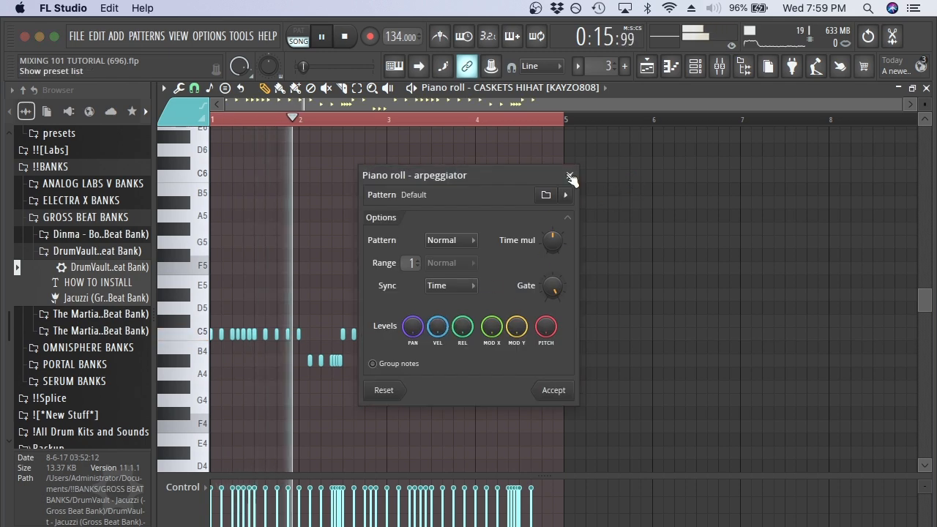
pyautogui.click(570, 177)
pyautogui.hotkey('alt', 'r')
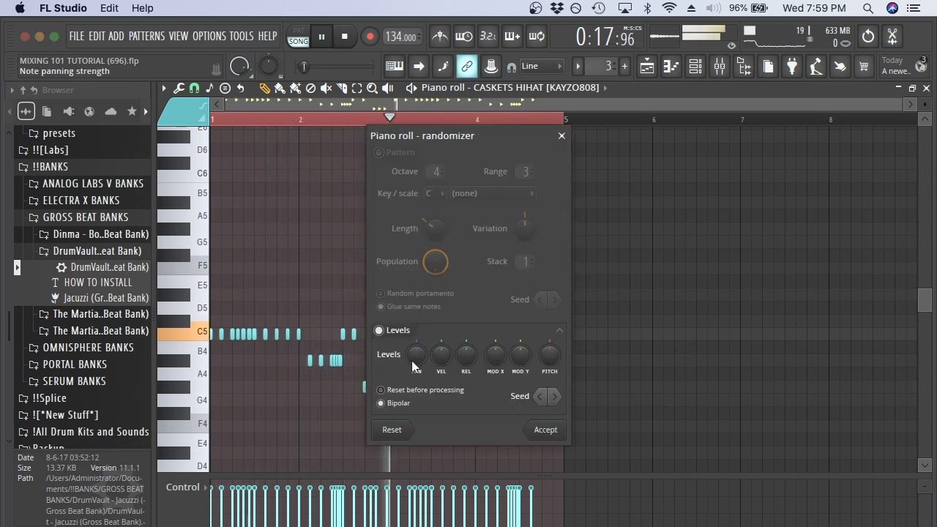
pyautogui.moveTo(414, 358); pyautogui.dragTo(442, 373)
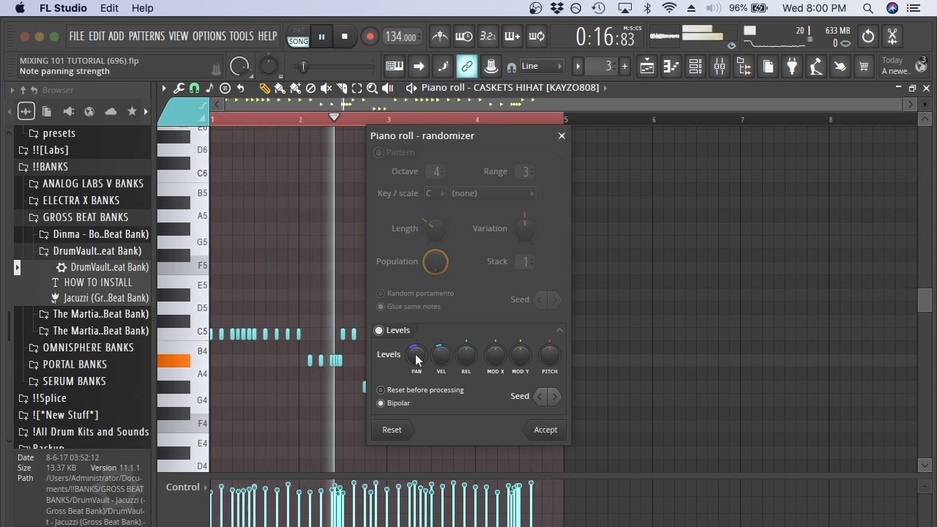
pyautogui.click(546, 431)
pyautogui.press('space')
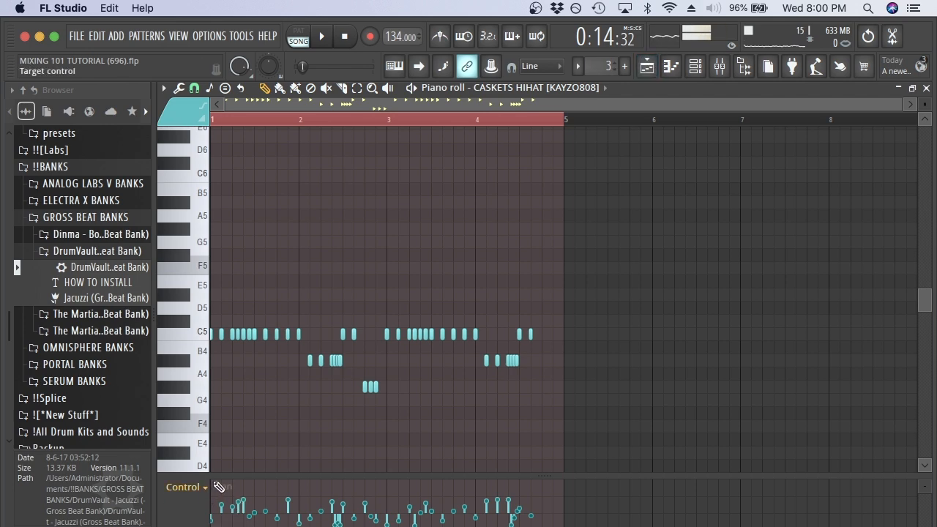
# - Return to the playlist arrangement and look over the drum tracks from Track 1 down
pyautogui.click(647, 67)
pyautogui.scroll(-1, 526, 253)
pyautogui.scroll(1, 512, 257)
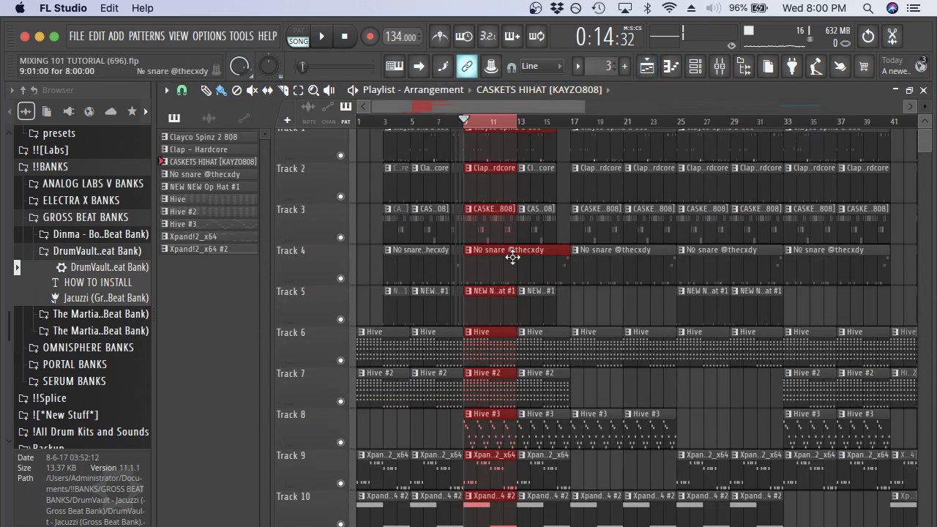
pyautogui.scroll(1, 512, 258)
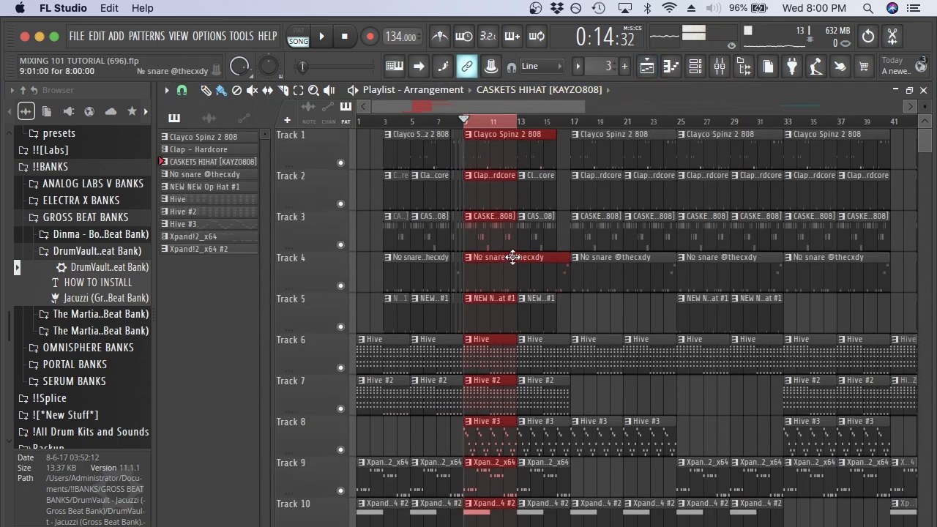